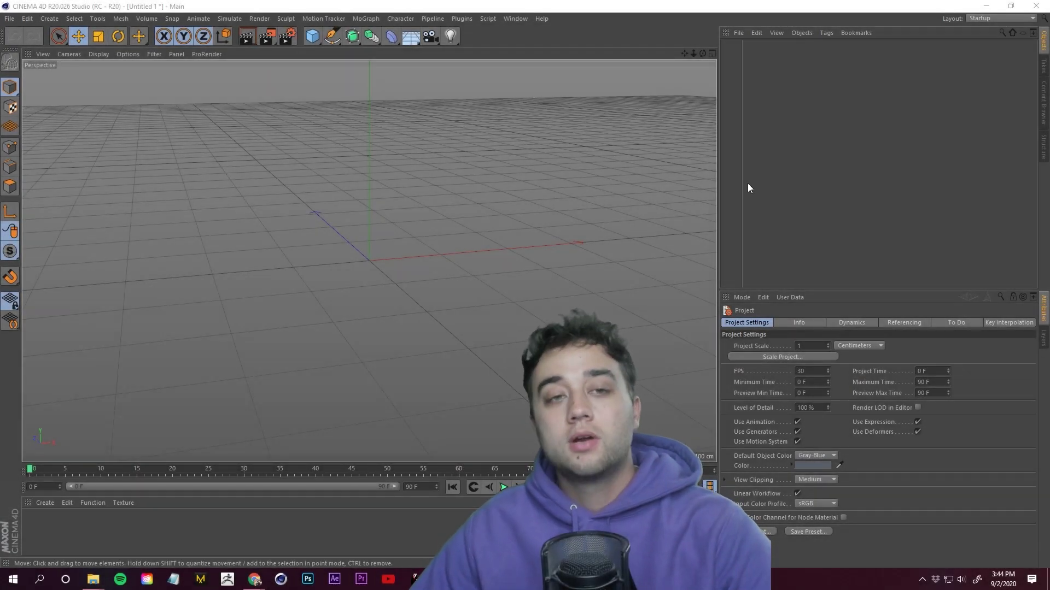
# Step: Create a Motion Tracker object and load the face hands video clip as its footage
pyautogui.click(315, 21)
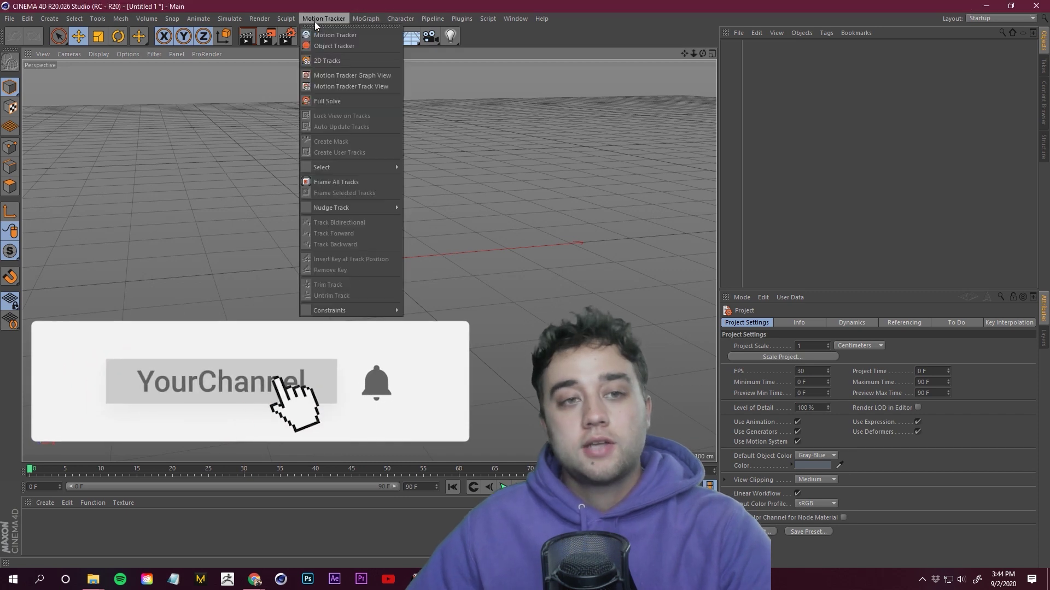
pyautogui.click(327, 35)
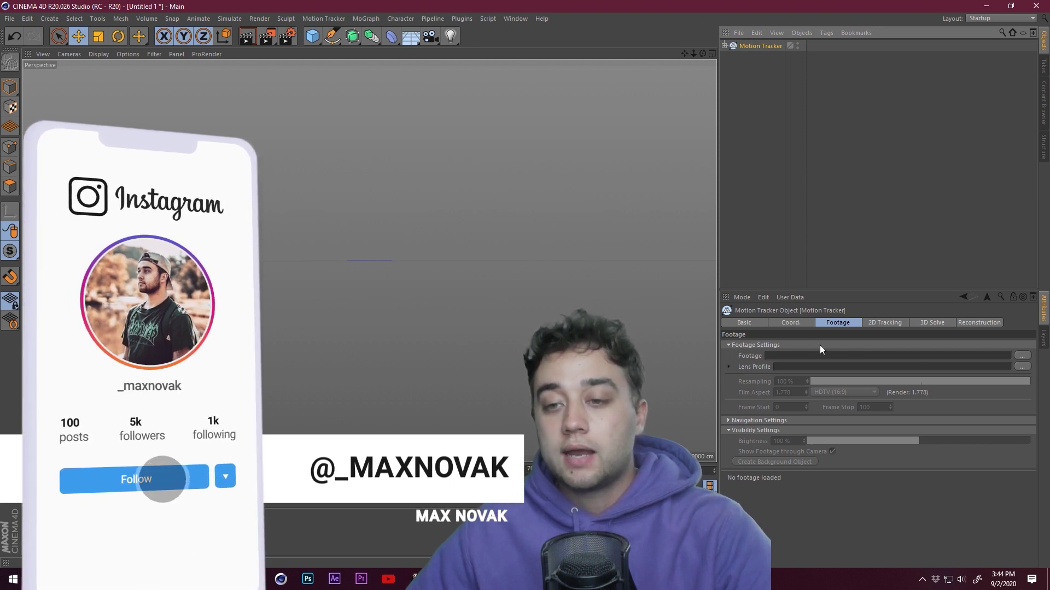
pyautogui.click(1023, 356)
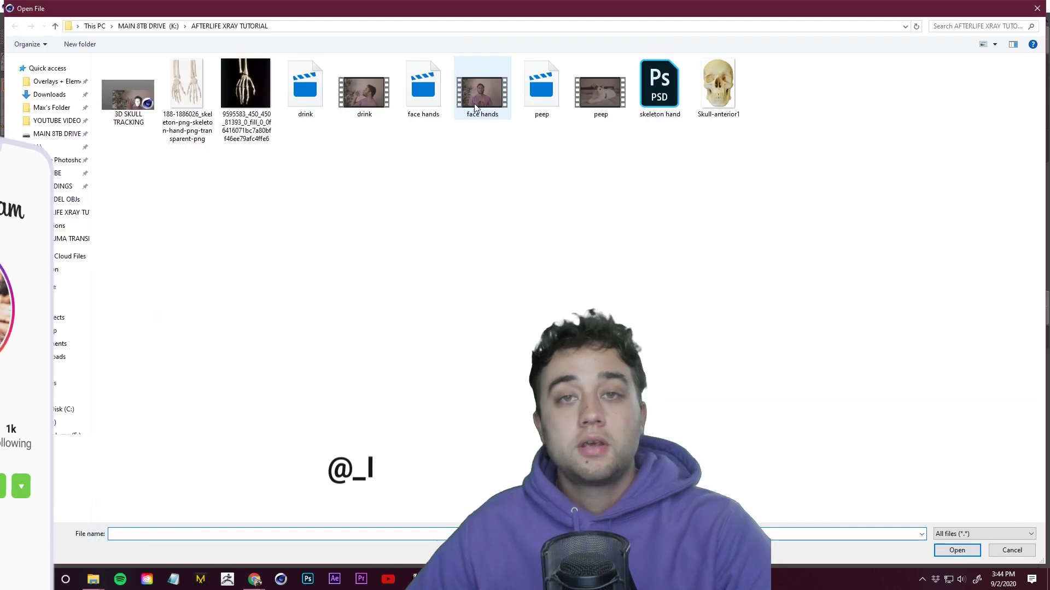
pyautogui.click(954, 552)
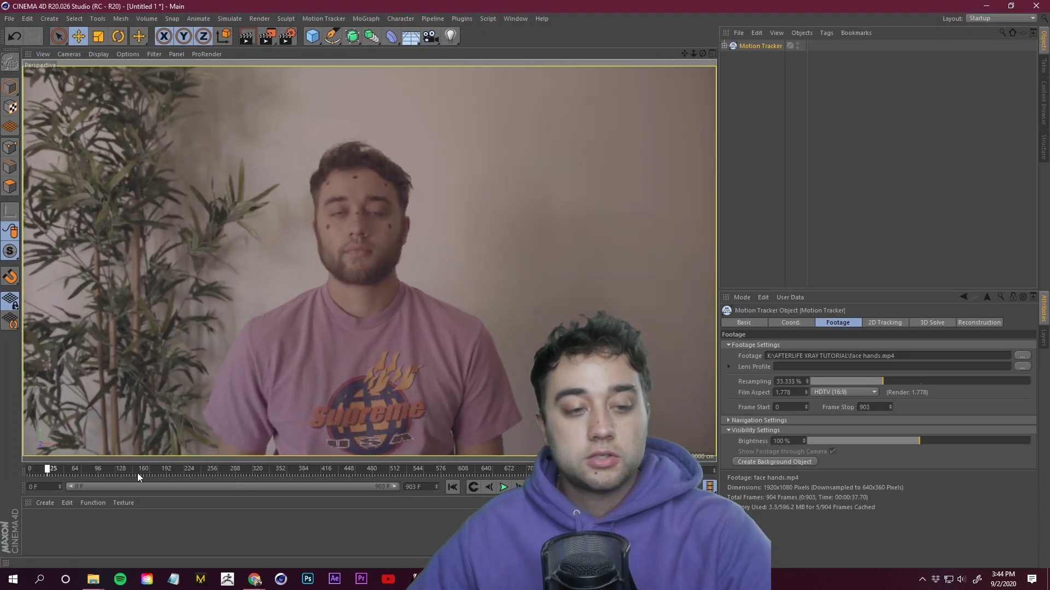
# Step: Find the section to track and set the footage's frame start to 364 and frame stop to 418
pyautogui.moveTo(137, 473); pyautogui.dragTo(290, 471)
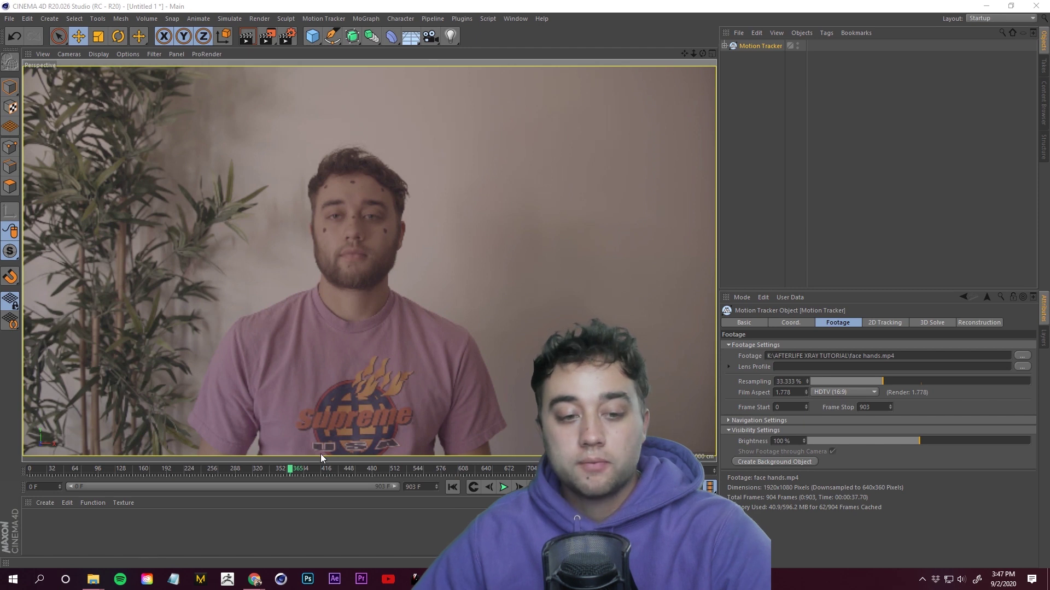
pyautogui.moveTo(290, 470); pyautogui.dragTo(289, 471)
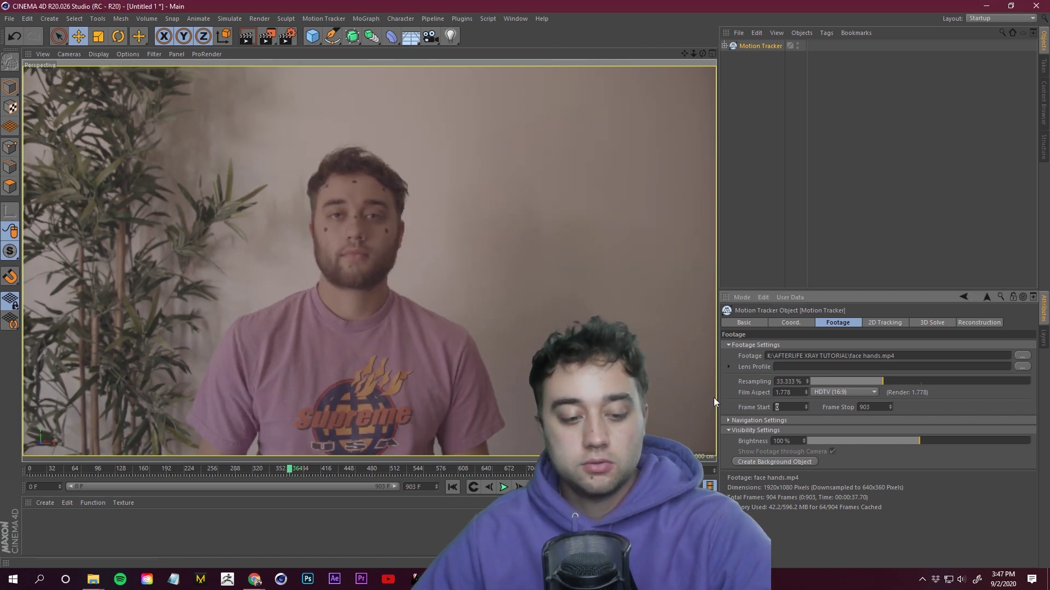
pyautogui.write('364')
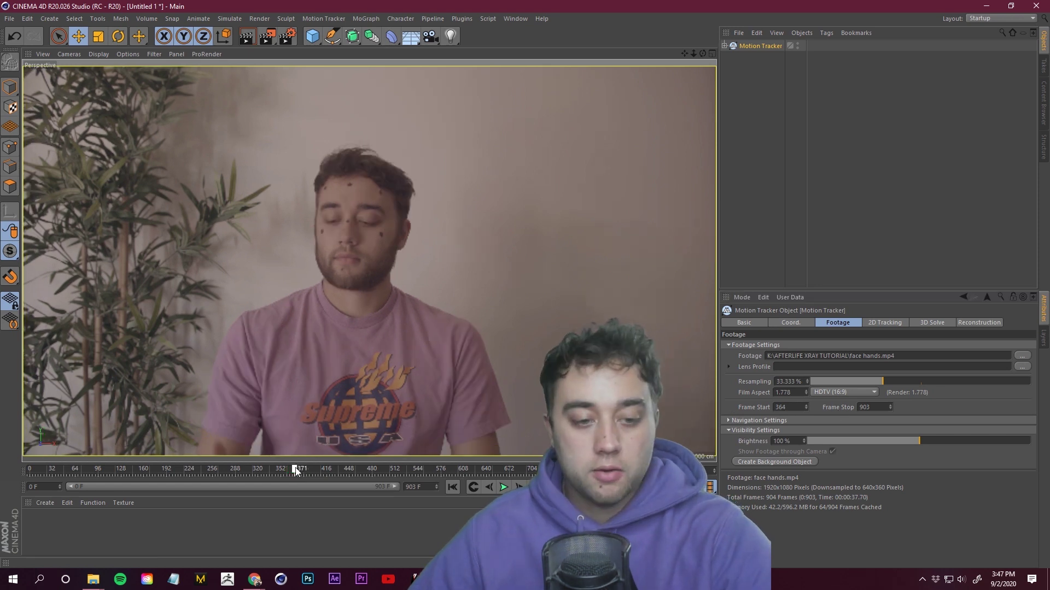
pyautogui.moveTo(293, 470); pyautogui.dragTo(329, 471)
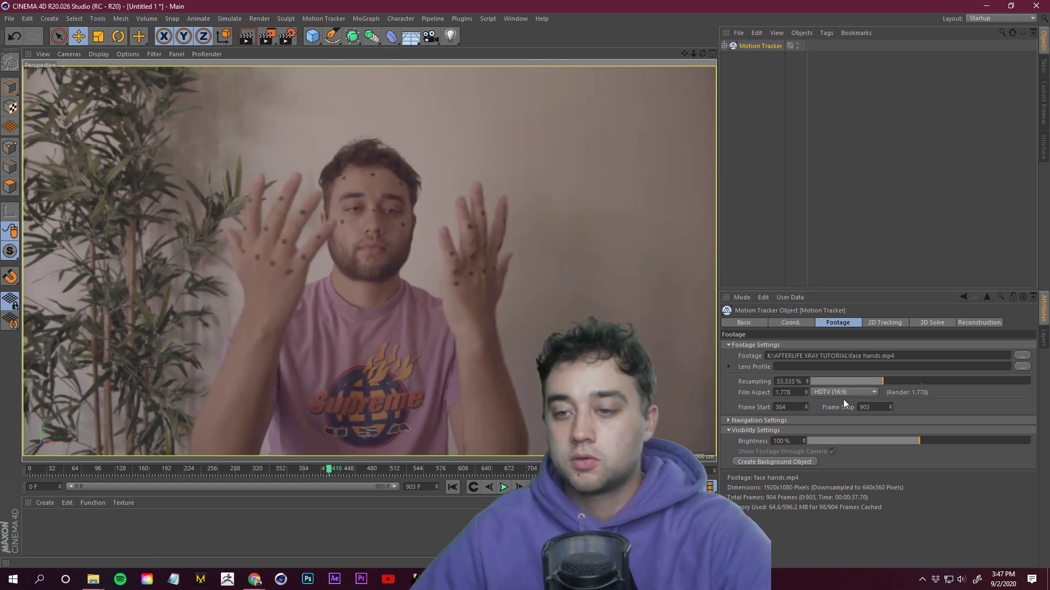
pyautogui.write('4')
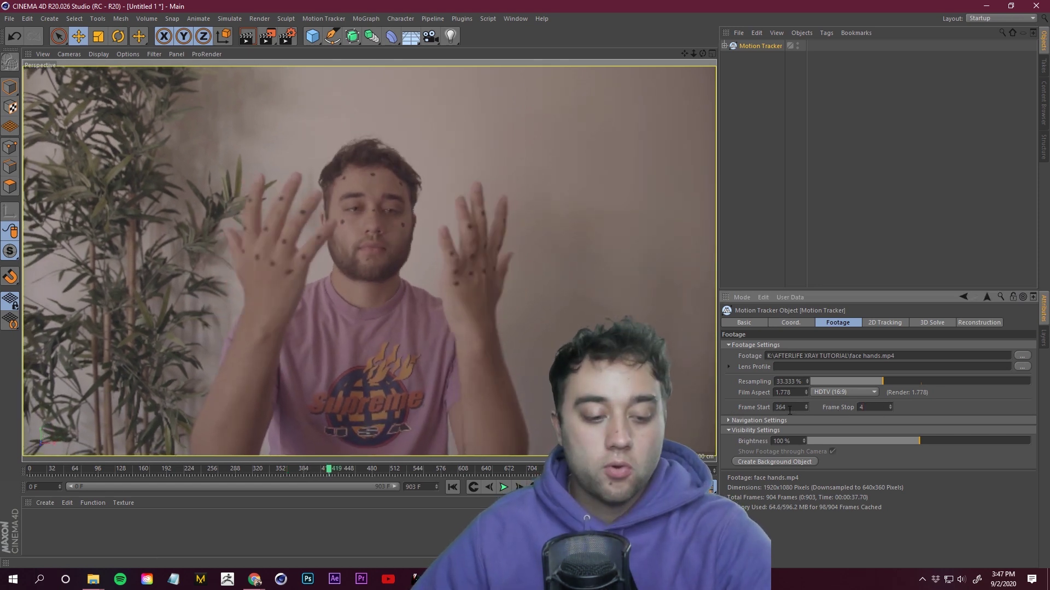
pyautogui.write('18')
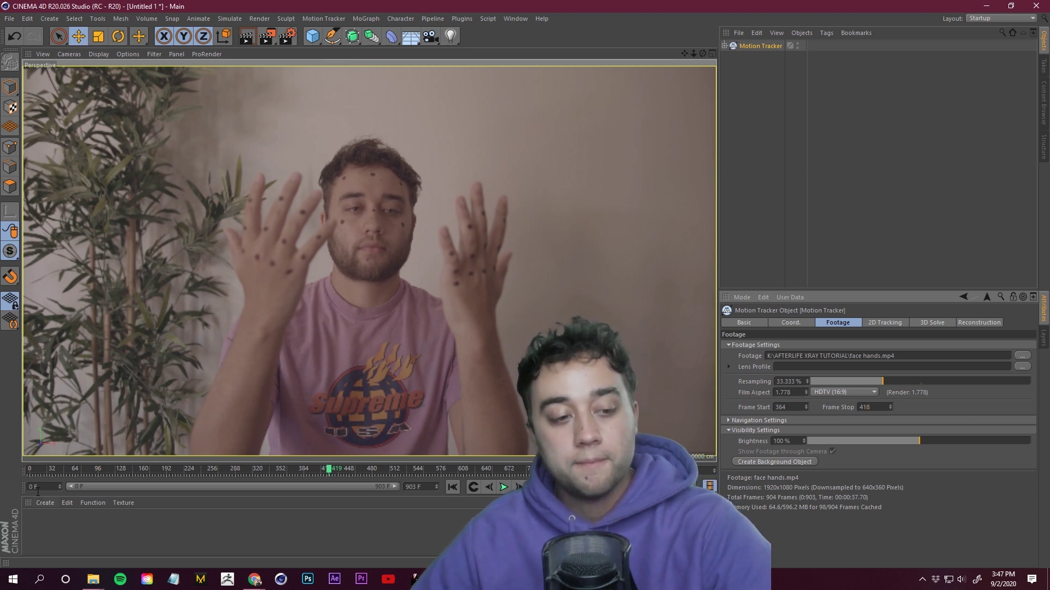
# Step: Limit the project timeline to frames 364 through 418 and move the playhead to the first frame
pyautogui.moveTo(51, 487); pyautogui.dragTo(26, 487)
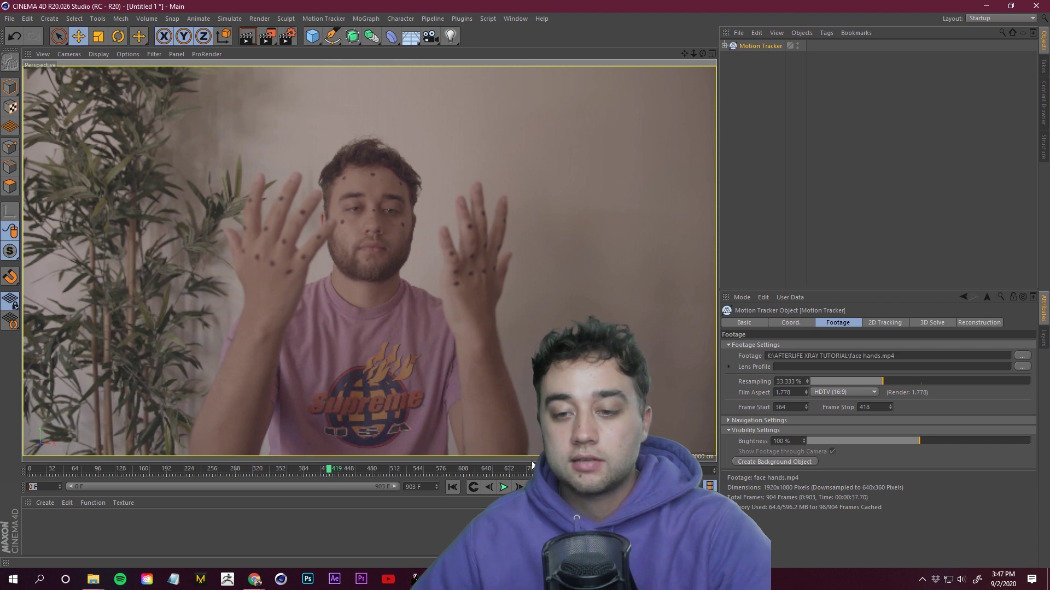
pyautogui.write('364')
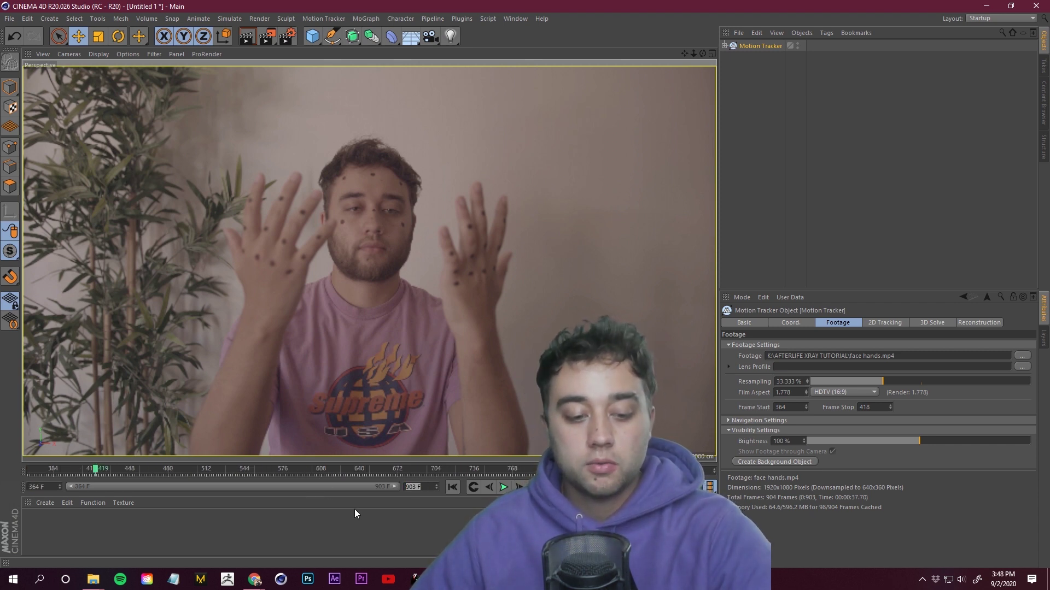
pyautogui.write('418')
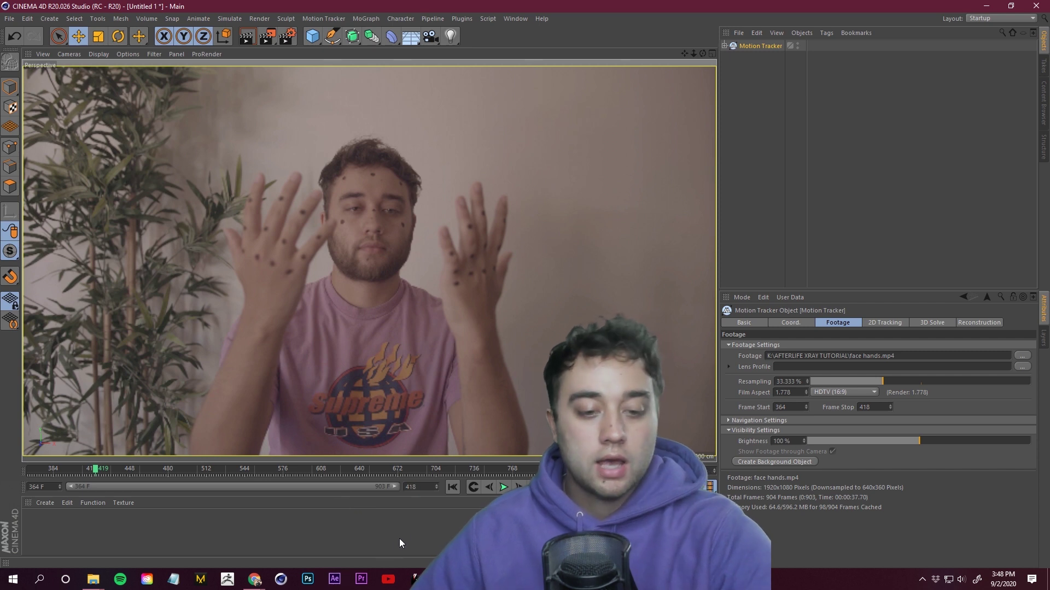
pyautogui.click(399, 540)
pyautogui.moveTo(464, 469); pyautogui.dragTo(1, 468)
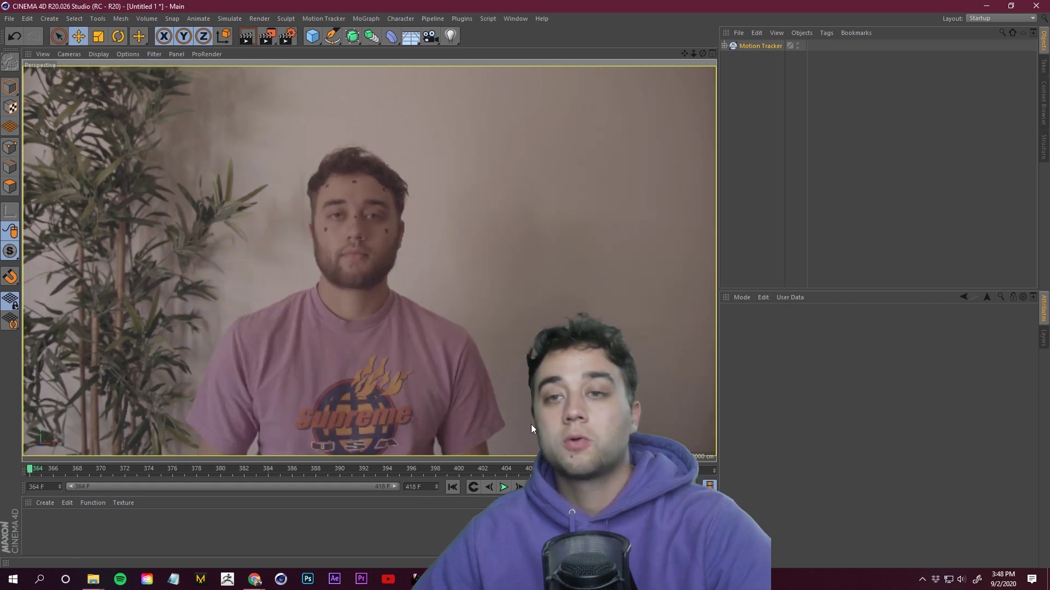
# Step: Raise the Motion Tracker footage resampling to 100% and scrub the clip to cache it
pyautogui.click(763, 46)
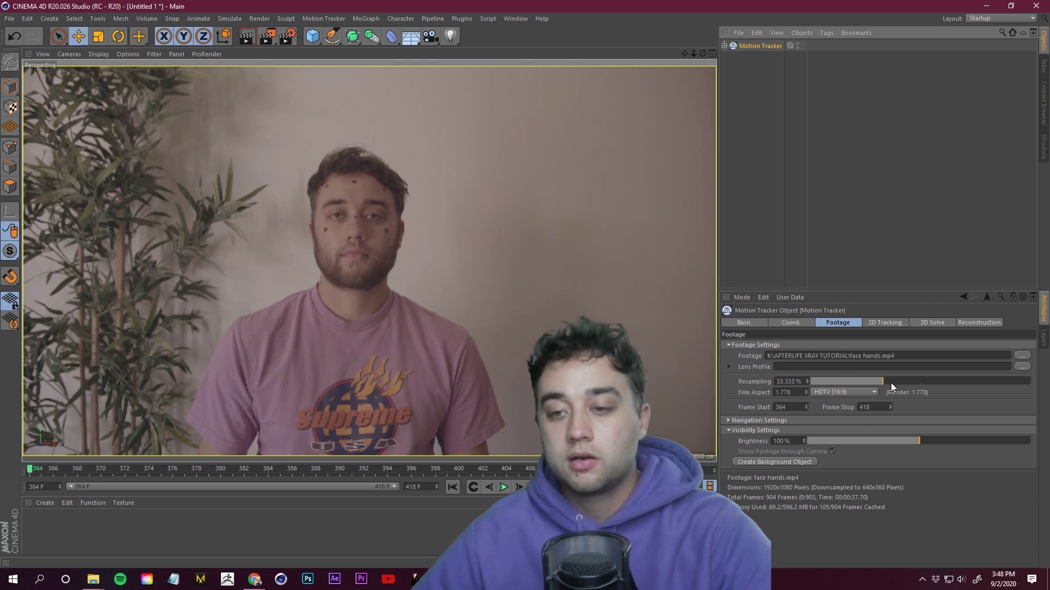
pyautogui.moveTo(890, 379); pyautogui.dragTo(921, 382)
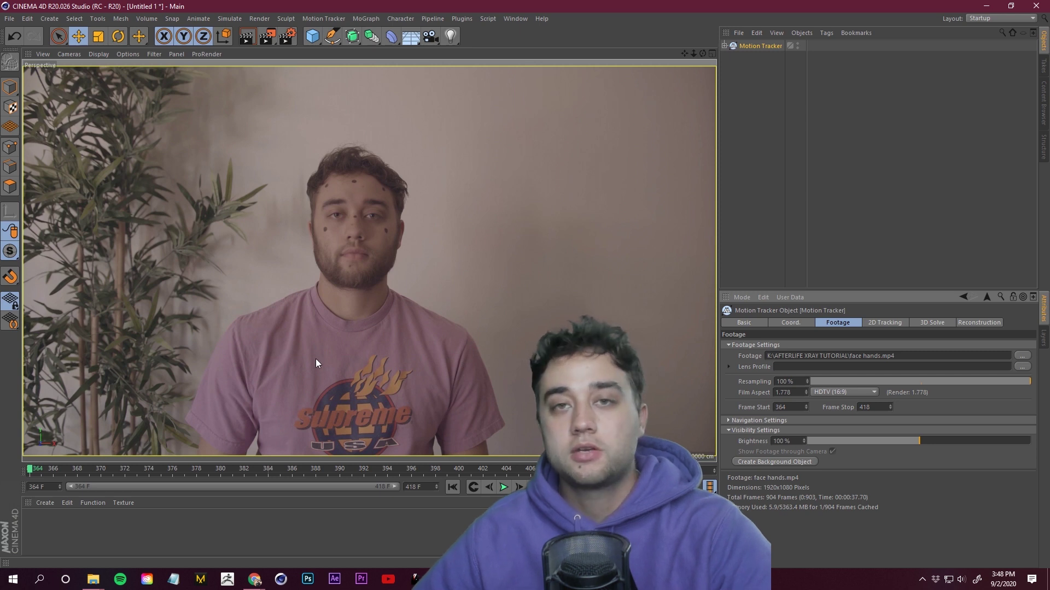
pyautogui.moveTo(24, 479)
pyautogui.mouseDown()
pyautogui.moveTo(47, 471)
pyautogui.moveTo(455, 494)
pyautogui.moveTo(8, 469)
pyautogui.mouseUp()
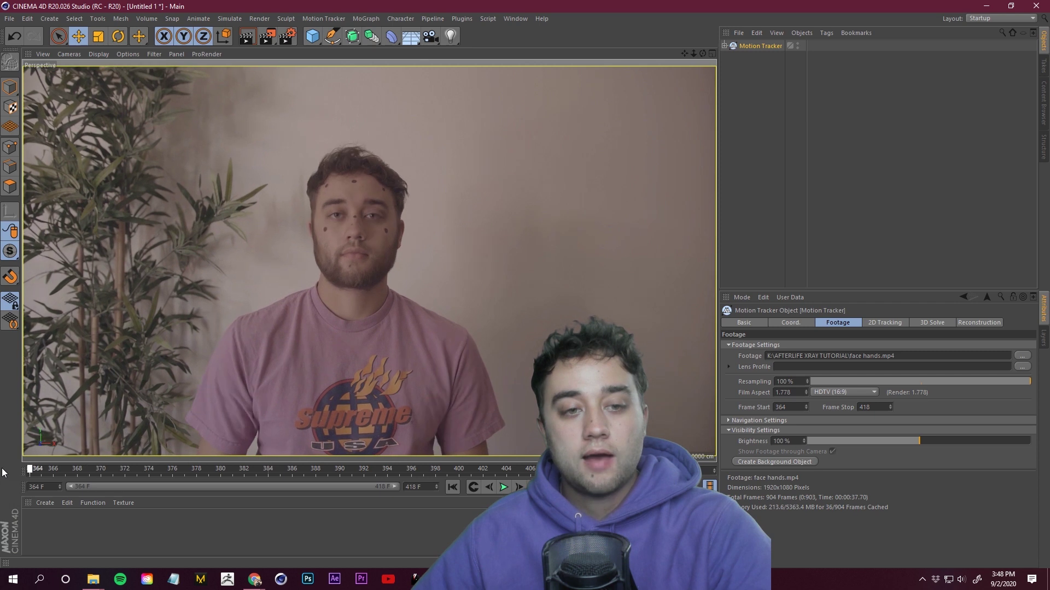
# Step: Place a manual 2D track centred on the middle forehead dot and shrink its search area to 25
pyautogui.click(884, 323)
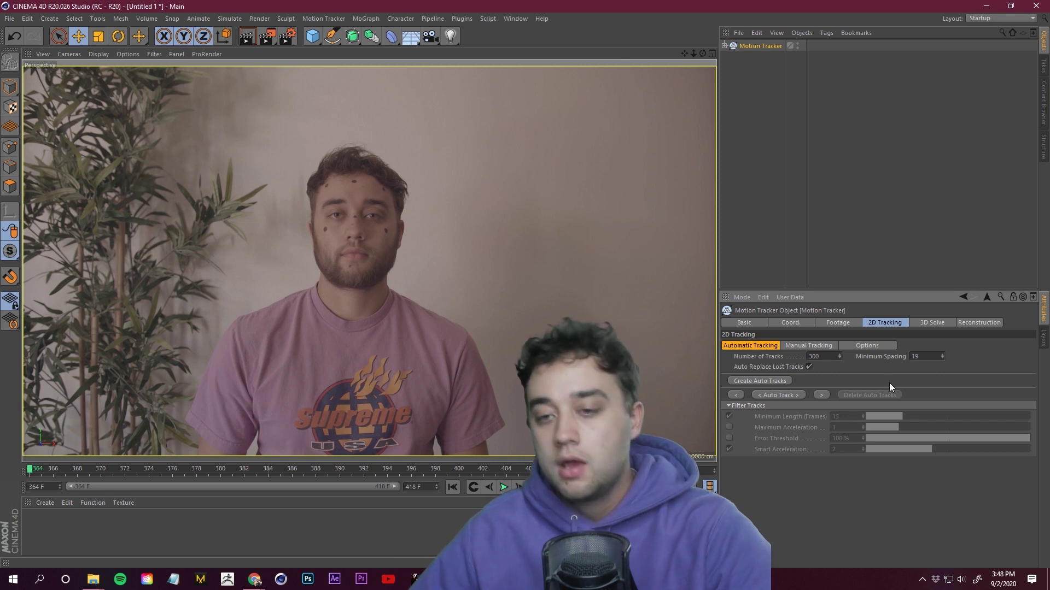
pyautogui.click(804, 345)
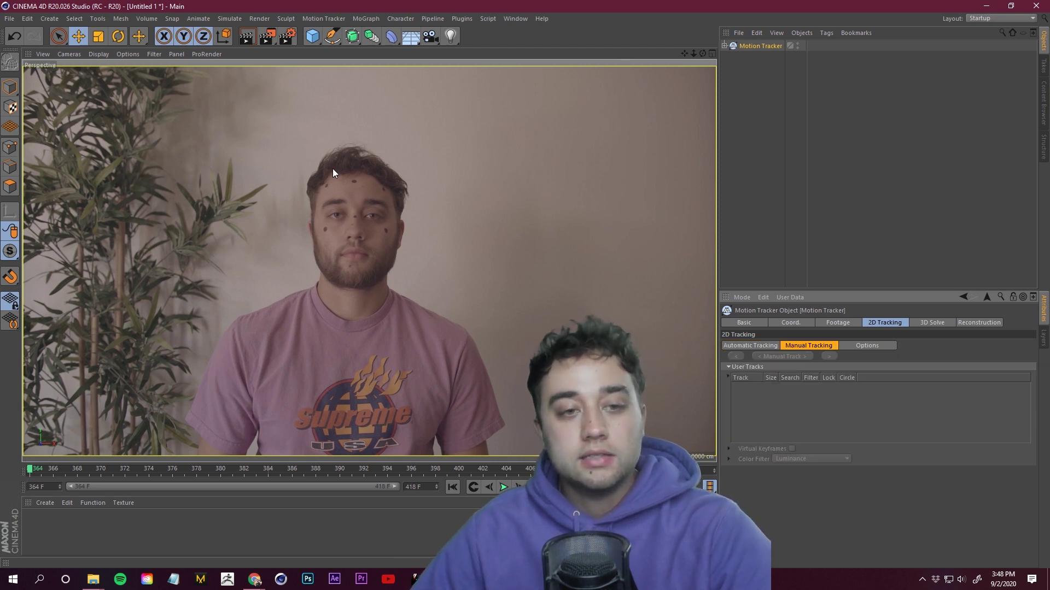
pyautogui.scroll(6, 343, 190)
pyautogui.scroll(4, 276, 206)
pyautogui.press('space')
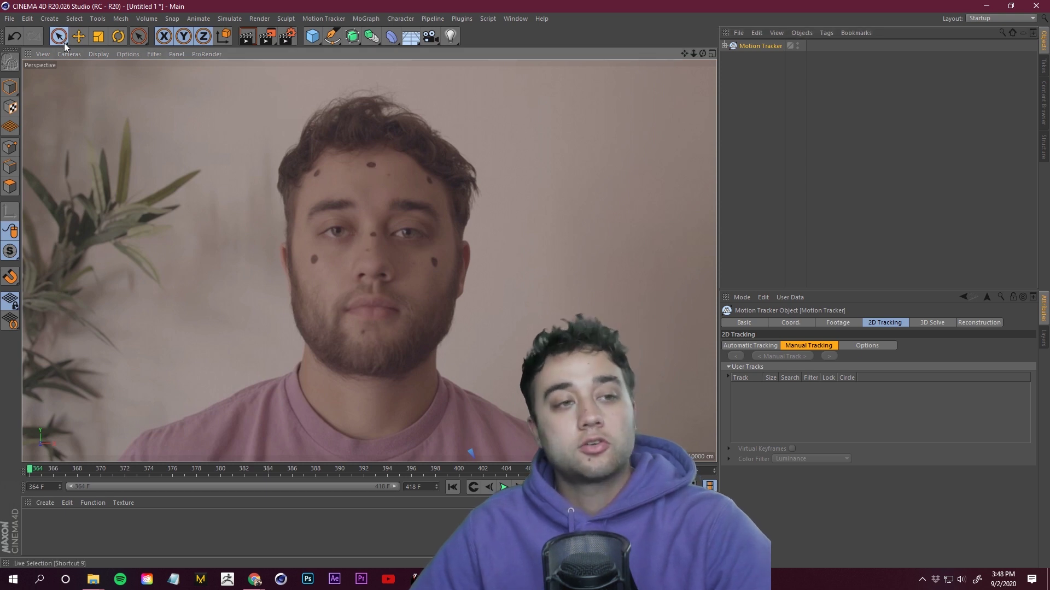
pyautogui.click(78, 37)
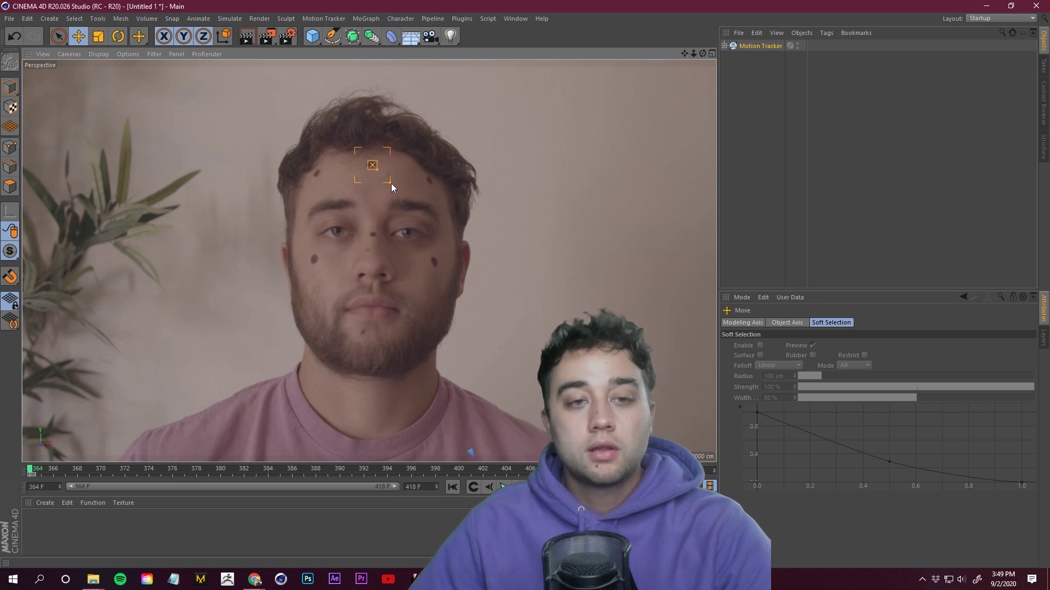
pyautogui.scroll(8, 353, 140)
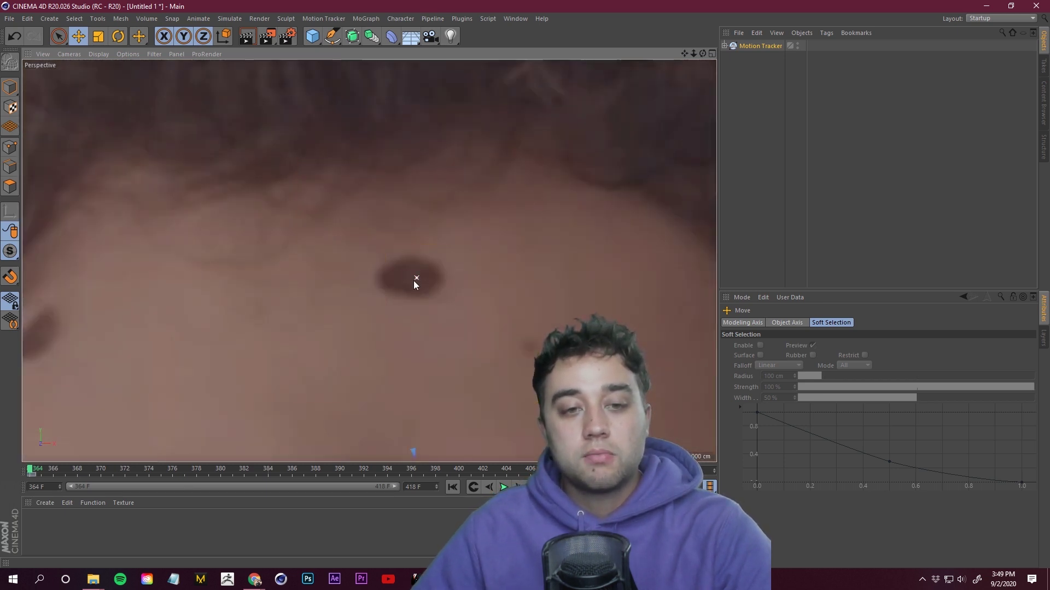
pyautogui.keyDown('ctrl'); pyautogui.click(413, 281); pyautogui.keyUp('ctrl')
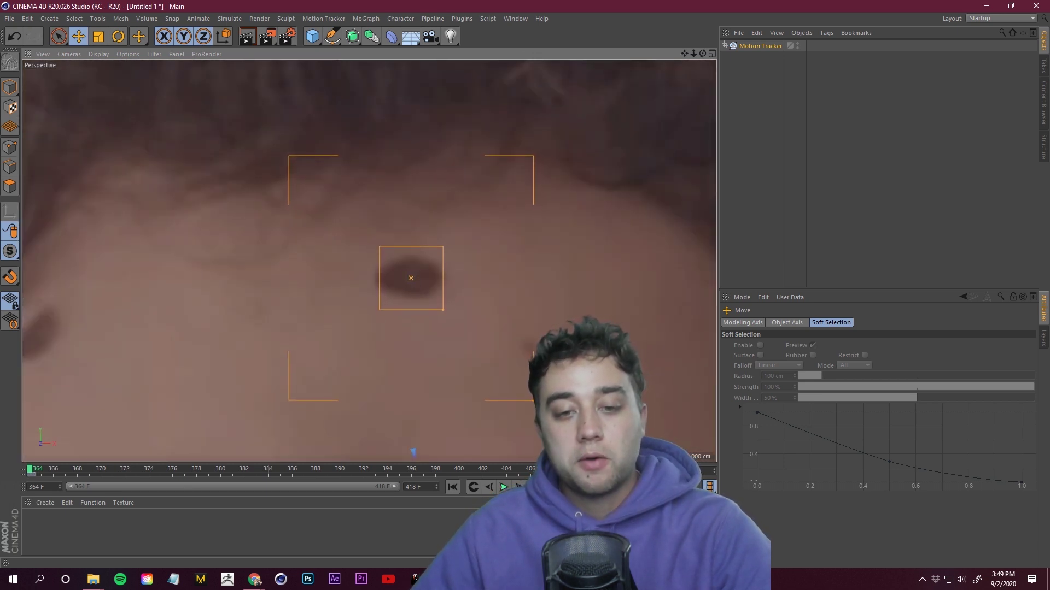
pyautogui.scroll(-2, 323, 333)
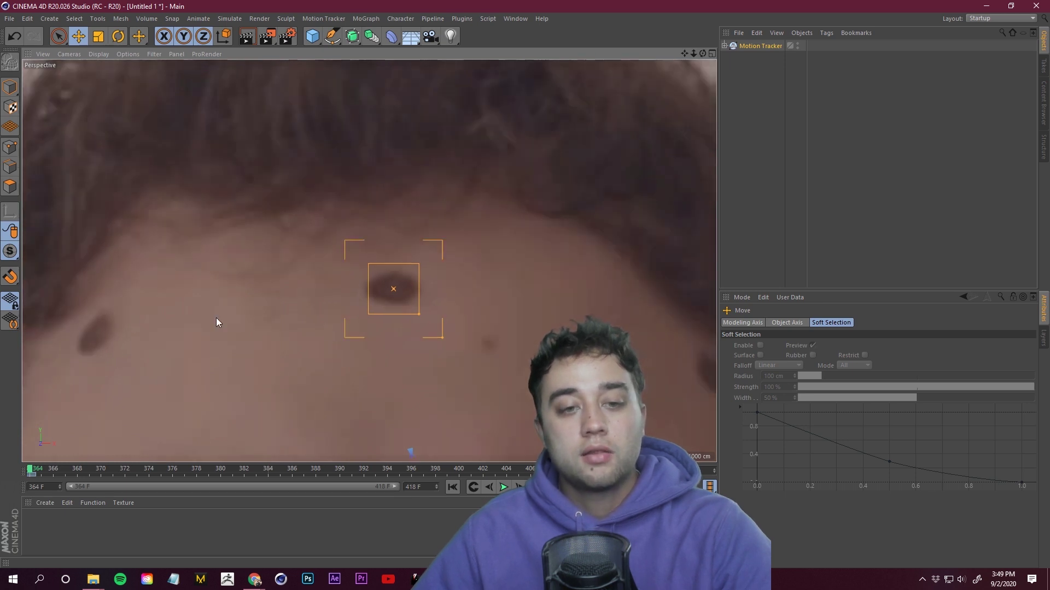
# Step: Add manual tracks to the remaining face dots on the forehead sides, nose bridge and both cheeks
pyautogui.keyDown('ctrl'); pyautogui.click(93, 337); pyautogui.keyUp('ctrl')
pyautogui.click(267, 264)
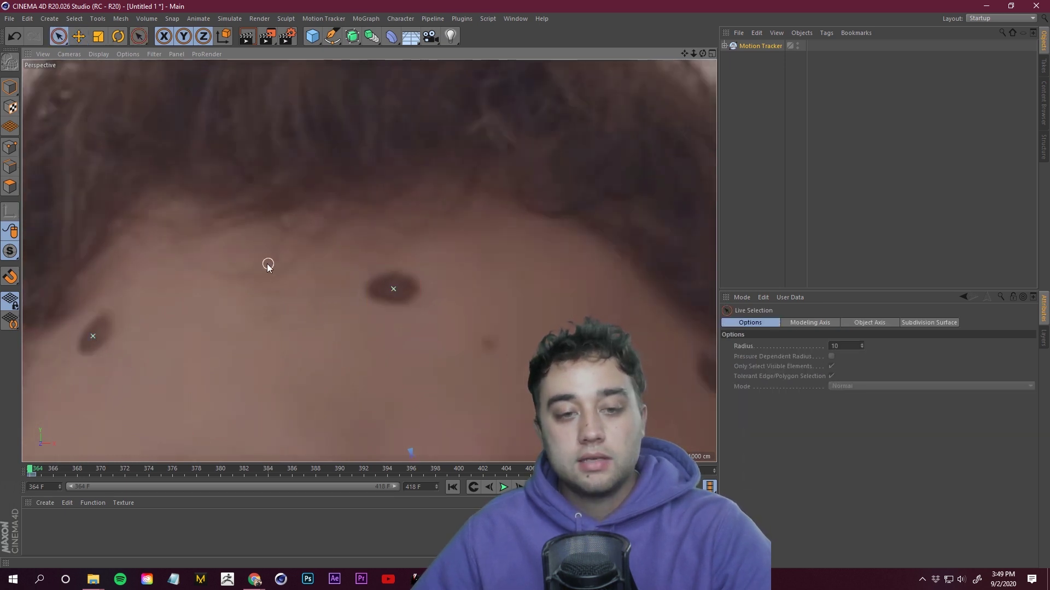
pyautogui.scroll(-5, 431, 317)
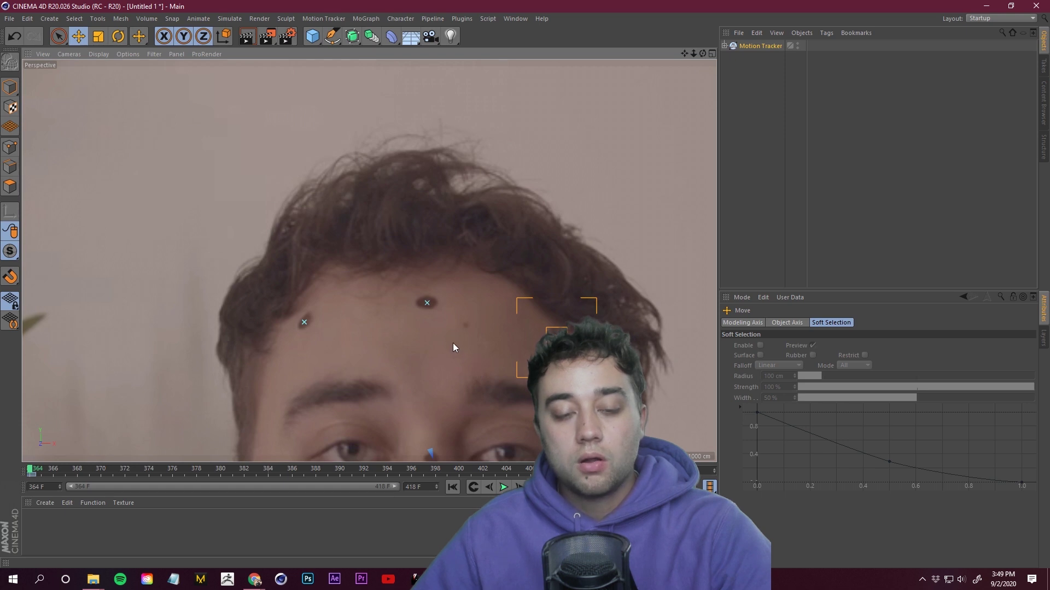
pyautogui.scroll(-5, 453, 343)
pyautogui.scroll(5, 441, 376)
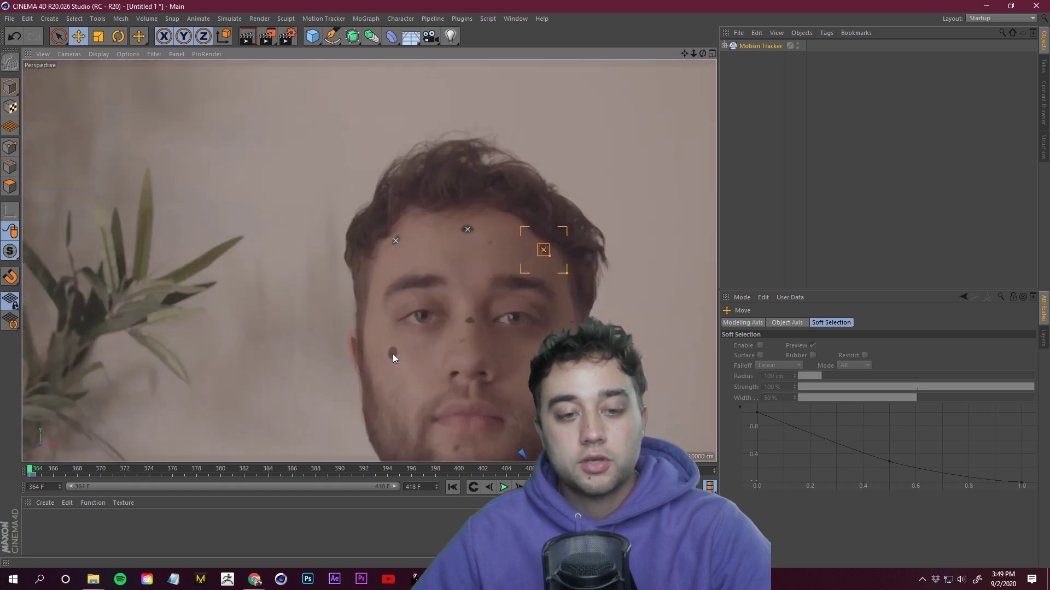
pyautogui.scroll(-5, 472, 323)
pyautogui.moveTo(74, 480); pyautogui.dragTo(2, 498)
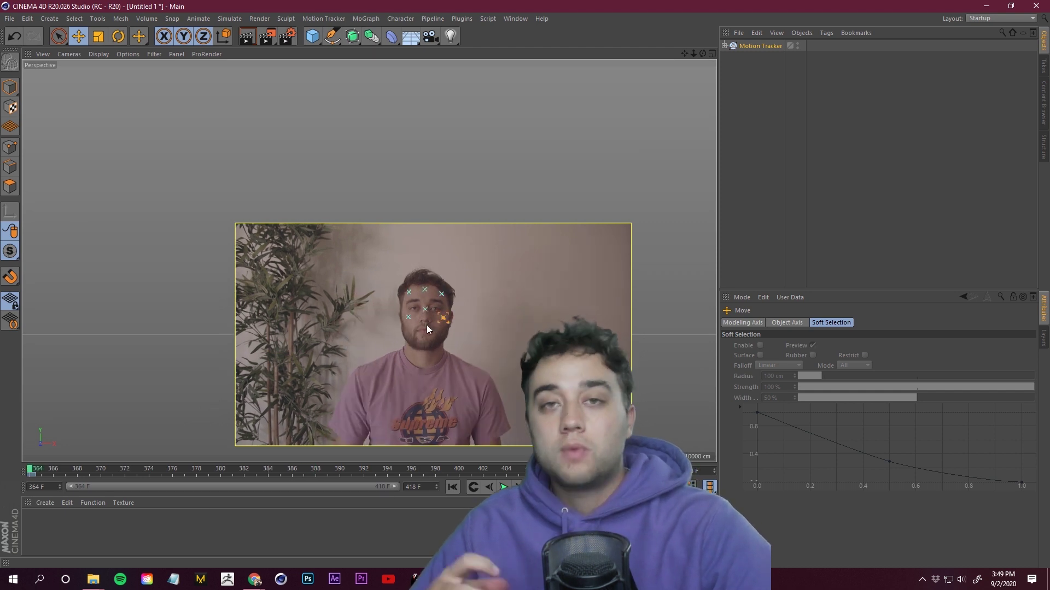
# Step: Select all six user tracks, User 00 to User 05, and run the manual track across the clip
pyautogui.scroll(3, 443, 333)
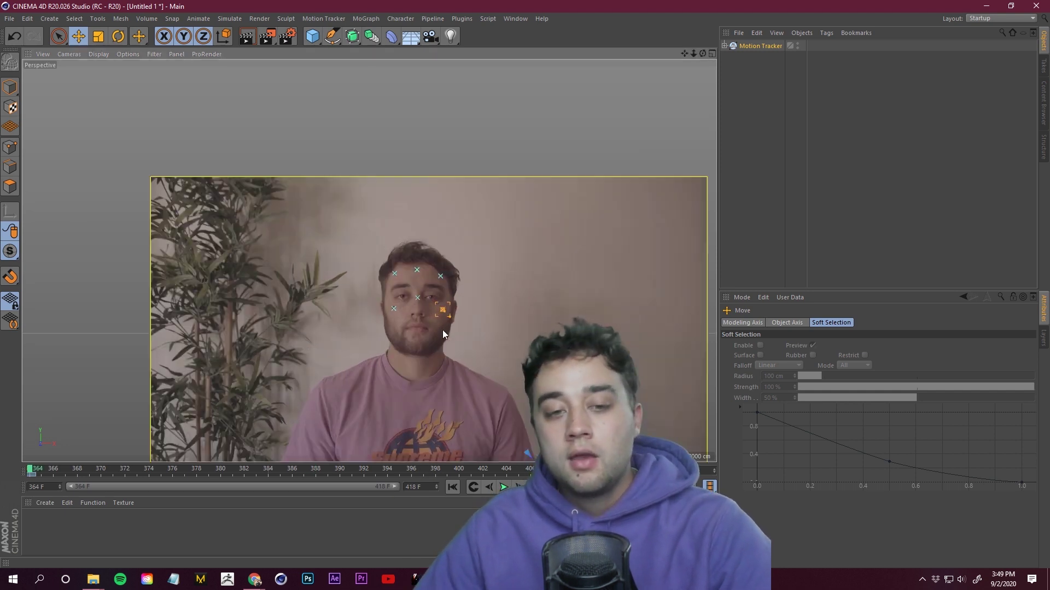
pyautogui.keyDown('alt'); pyautogui.moveTo(443, 331); pyautogui.dragTo(431, 328, button='middle'); pyautogui.keyUp('alt')
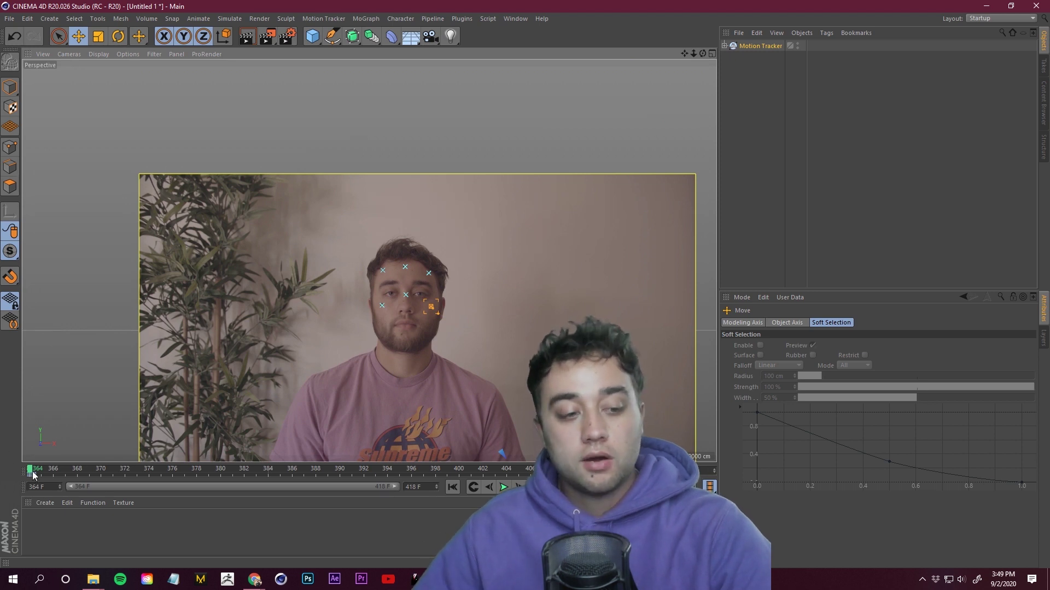
pyautogui.click(761, 47)
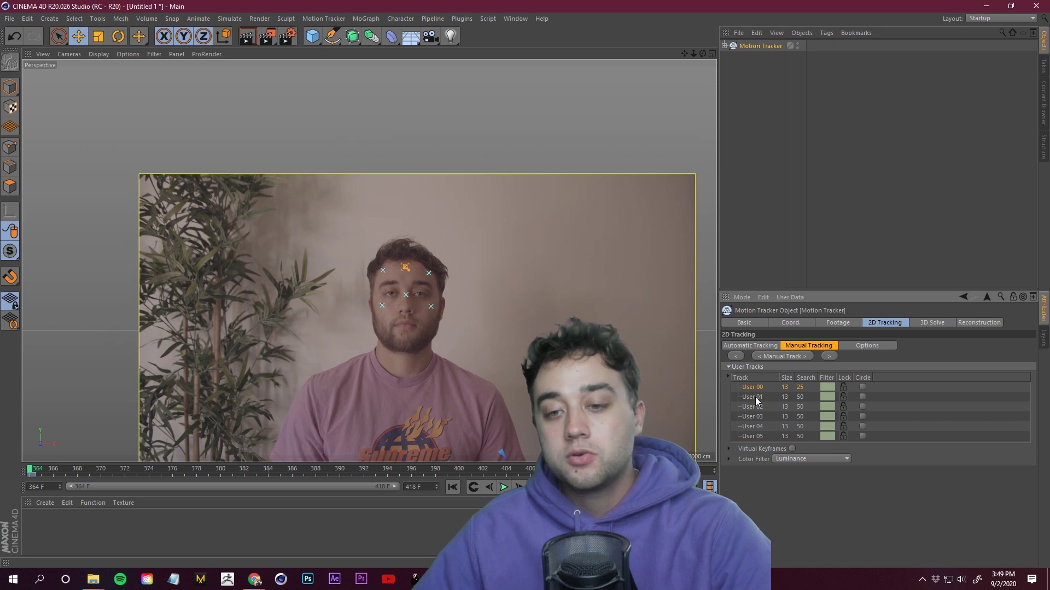
pyautogui.click(757, 428)
pyautogui.click(757, 434)
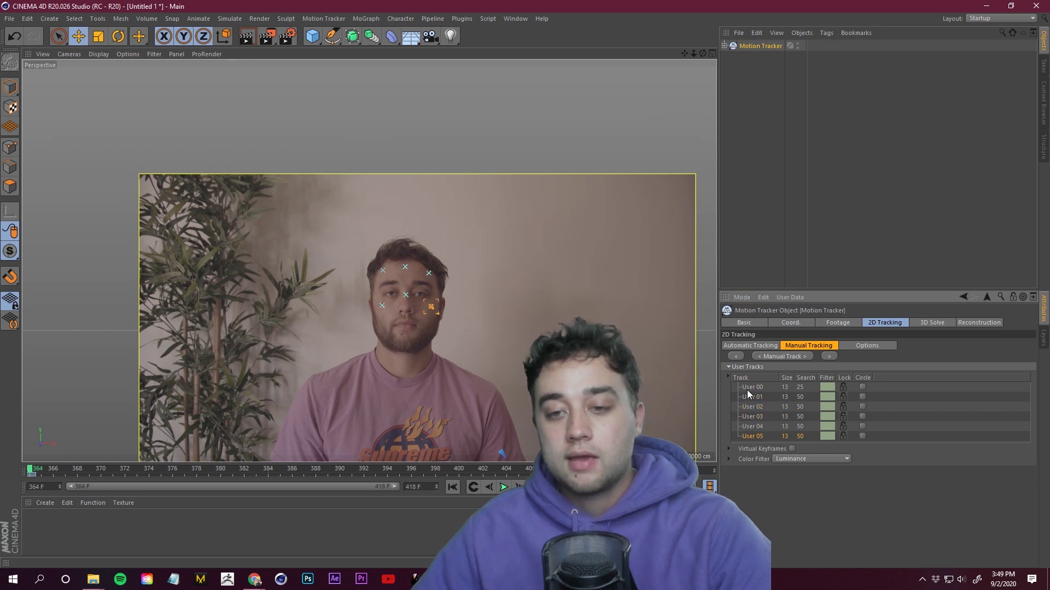
pyautogui.click(765, 387)
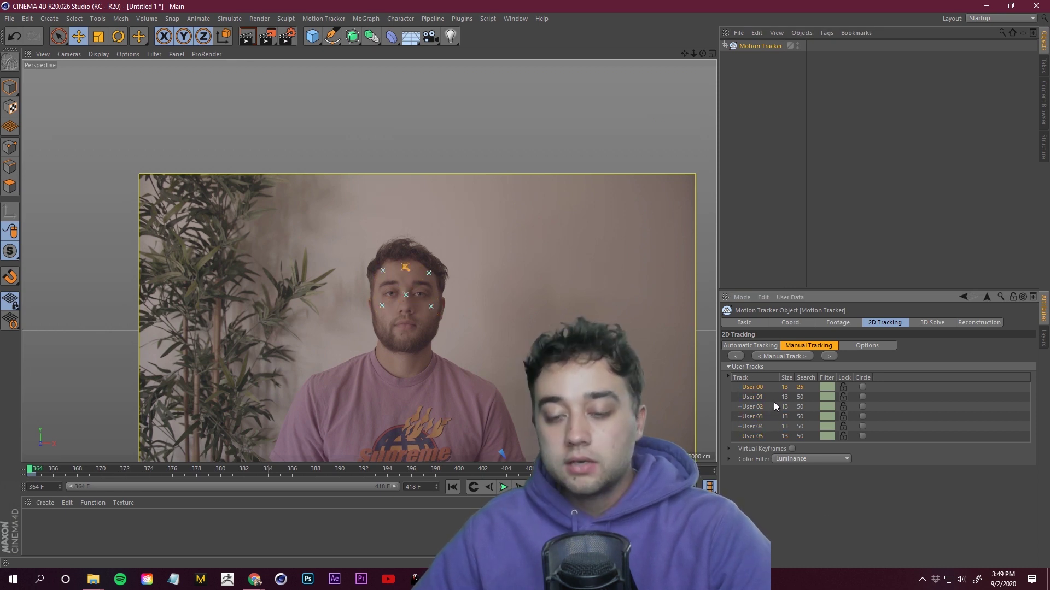
pyautogui.keyDown('shift'); pyautogui.click(756, 436); pyautogui.keyUp('shift')
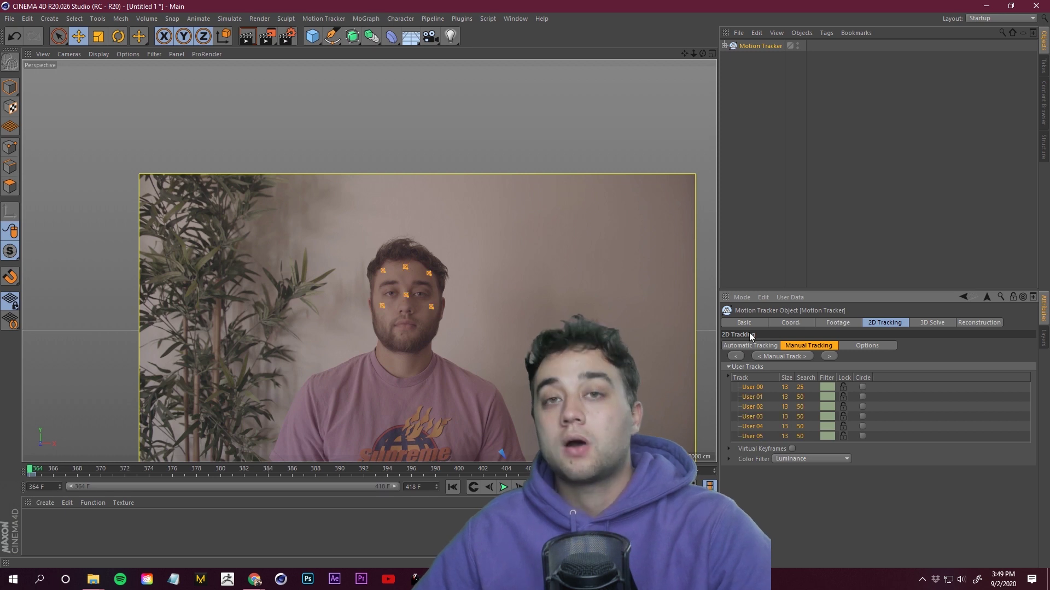
pyautogui.click(779, 357)
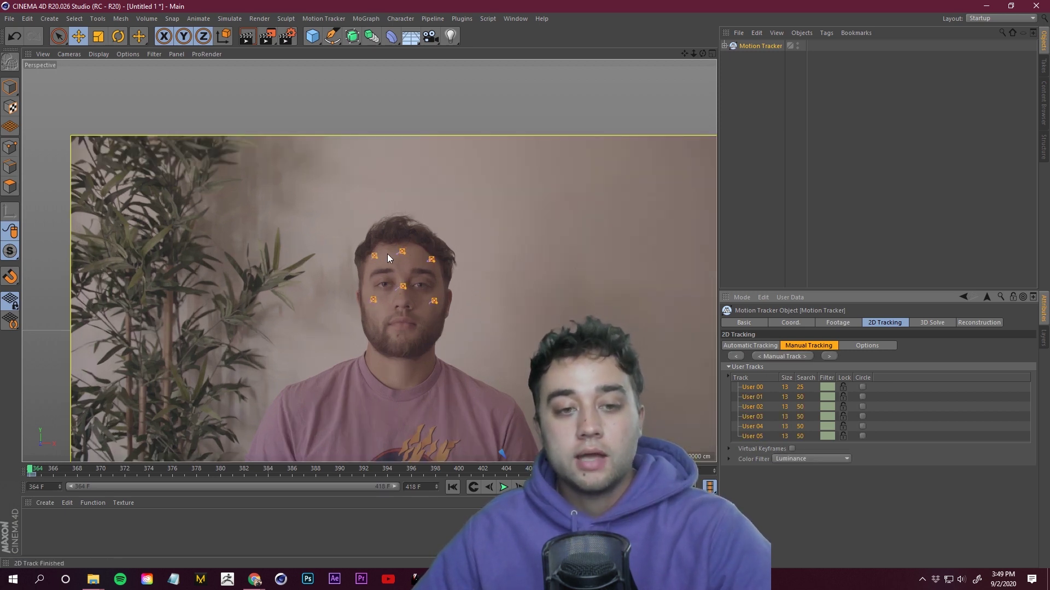
pyautogui.moveTo(35, 474); pyautogui.dragTo(2, 426)
pyautogui.scroll(3, 412, 281)
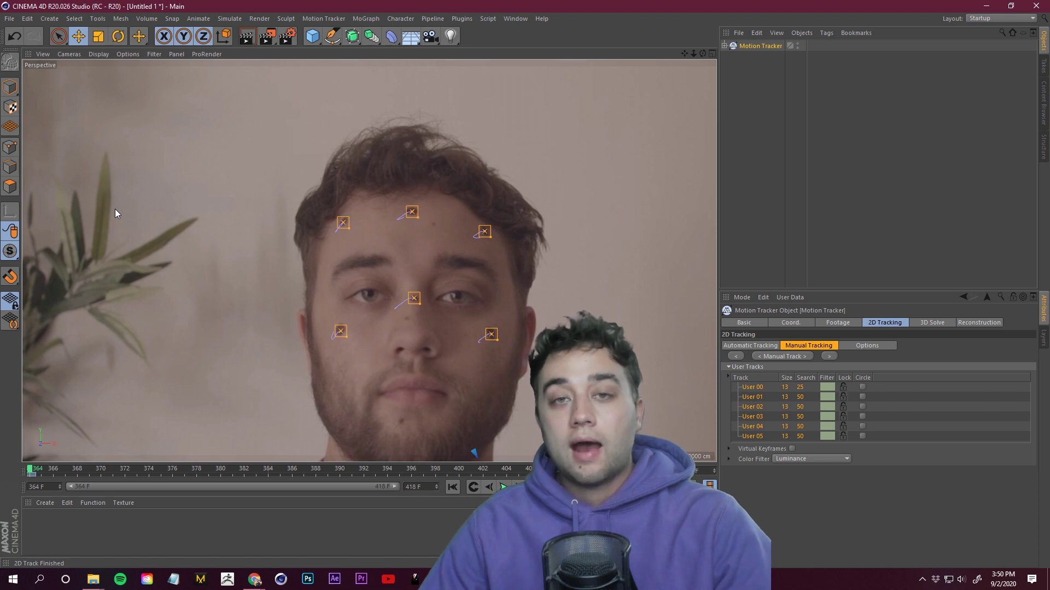
# Step: Add manual tracks on both pupils and both nostrils, and run the manual track on these four, User 06 to User 09
pyautogui.moveTo(31, 471)
pyautogui.mouseDown()
pyautogui.moveTo(107, 475)
pyautogui.moveTo(29, 473)
pyautogui.mouseUp()
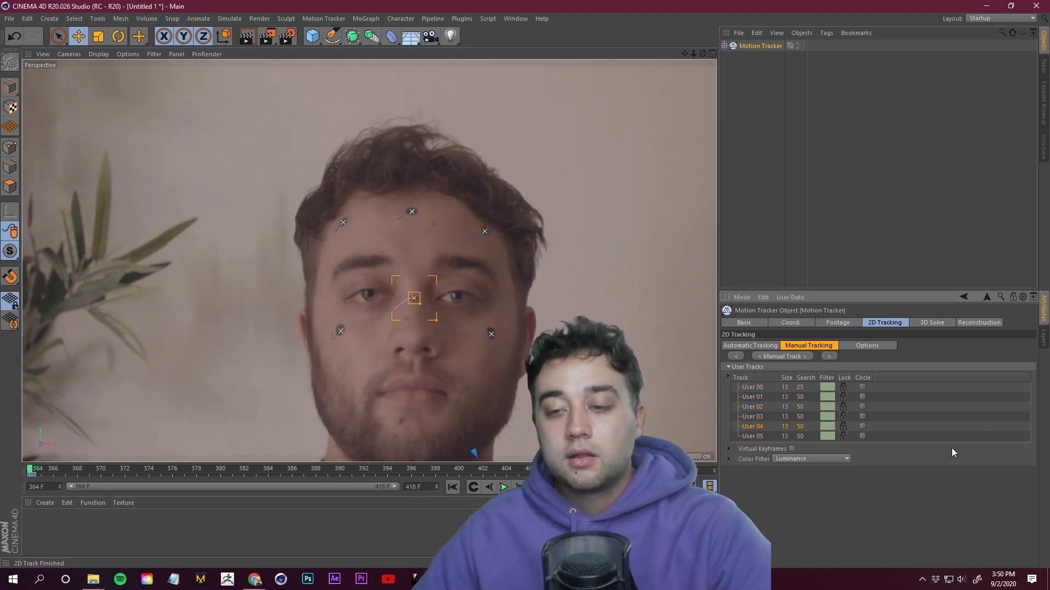
pyautogui.scroll(2, 358, 295)
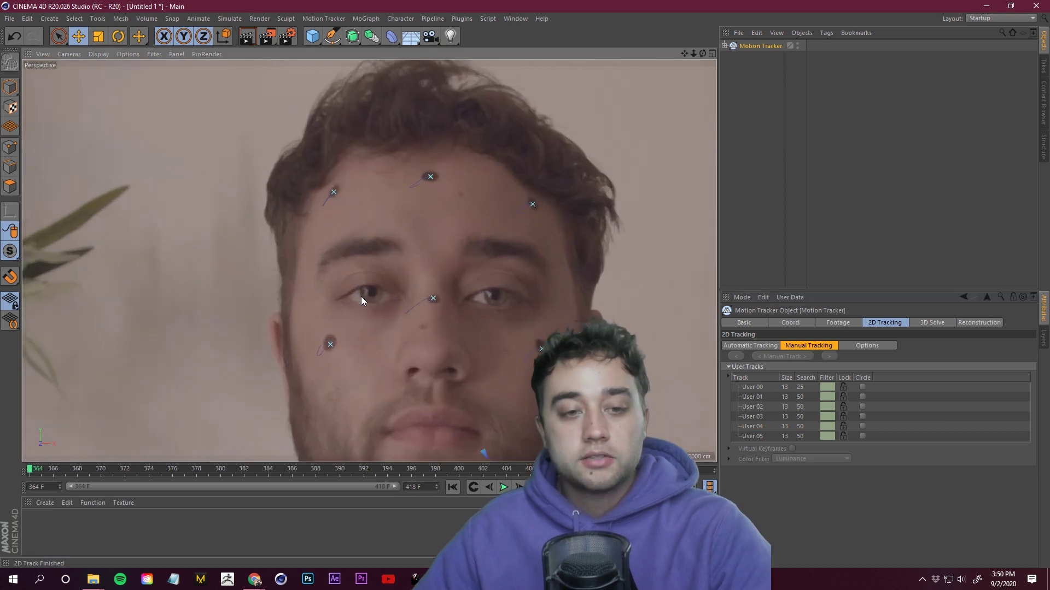
pyautogui.keyDown('ctrl'); pyautogui.click(370, 292); pyautogui.keyUp('ctrl')
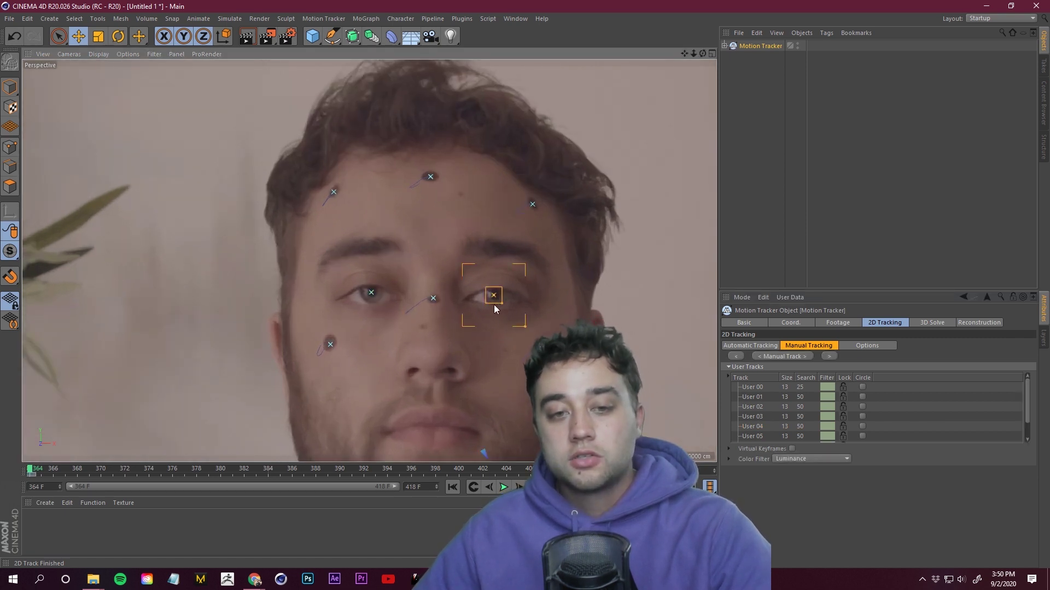
pyautogui.keyDown('ctrl'); pyautogui.click(494, 296); pyautogui.keyUp('ctrl')
pyautogui.keyDown('ctrl'); pyautogui.click(414, 373); pyautogui.keyUp('ctrl')
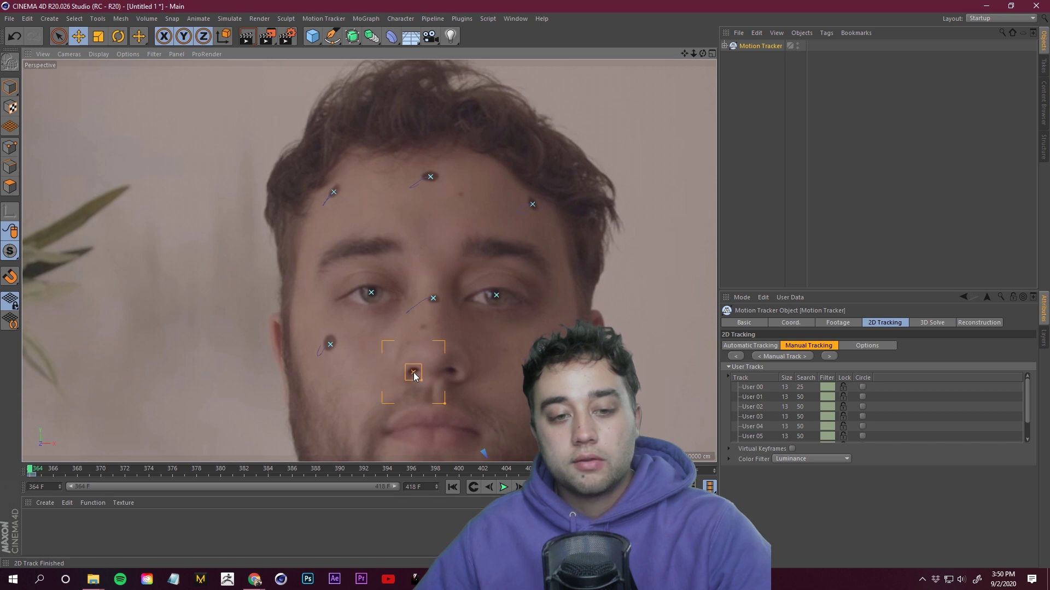
pyautogui.keyDown('ctrl'); pyautogui.click(454, 373); pyautogui.keyUp('ctrl')
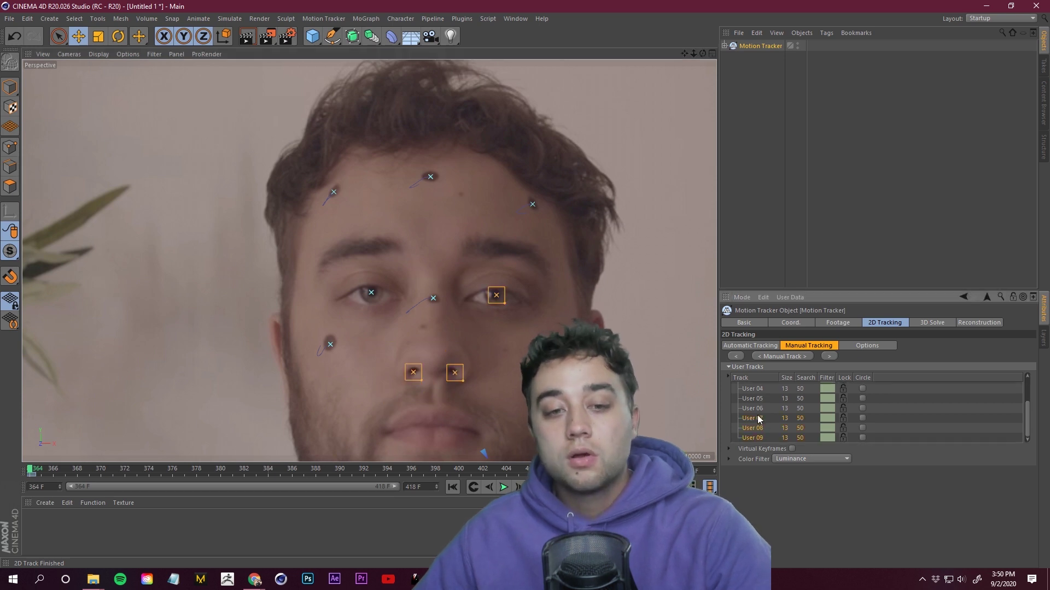
pyautogui.keyDown('shift'); pyautogui.click(752, 409); pyautogui.keyUp('shift')
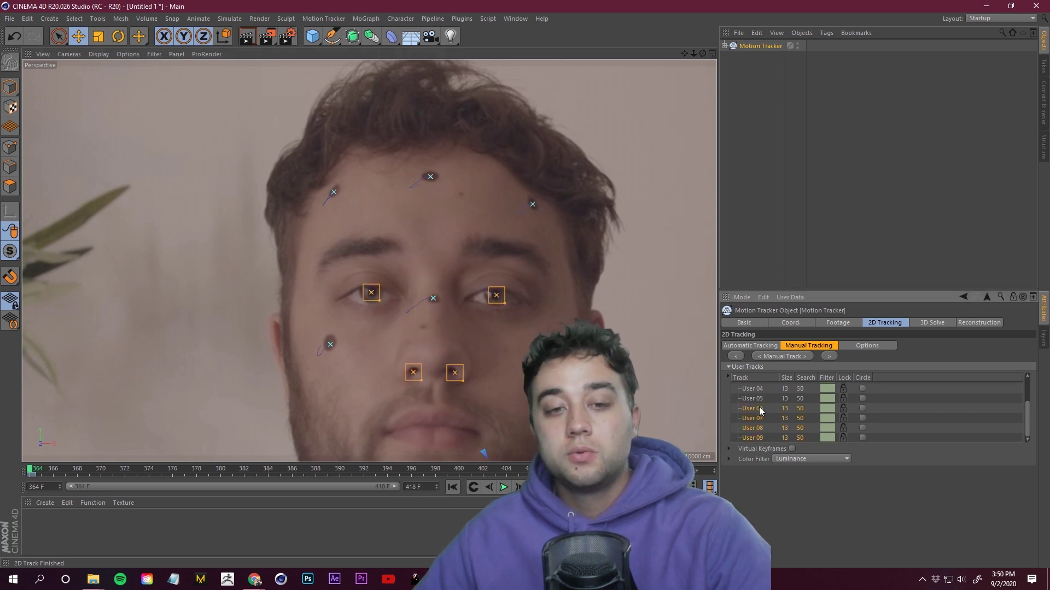
pyautogui.click(790, 357)
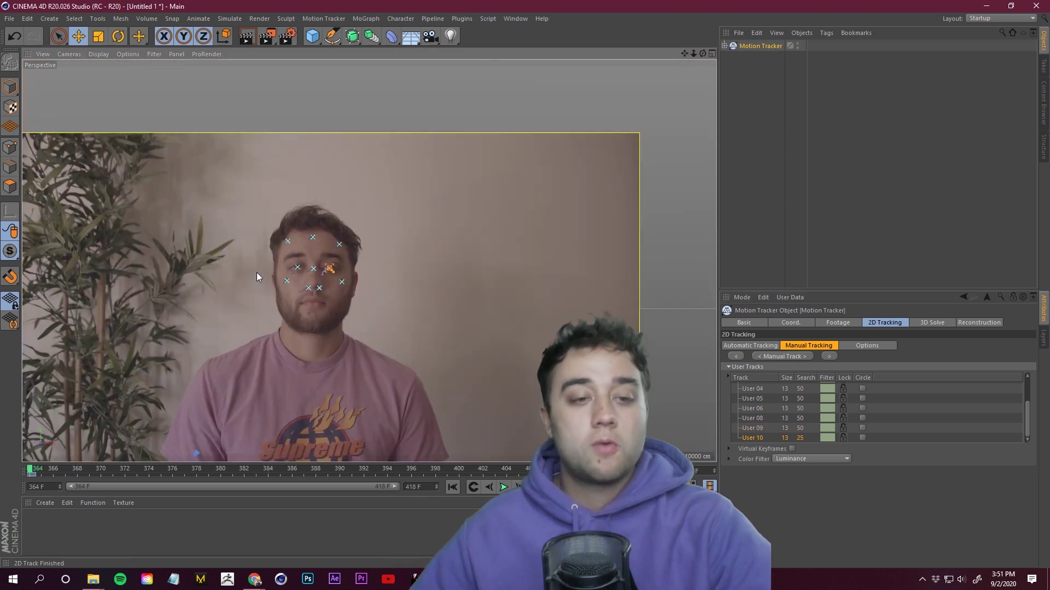
# Step: Select all user tracks from User 00 to User 10 and assign them to a new Object Tracker
pyautogui.scroll(2, 258, 272)
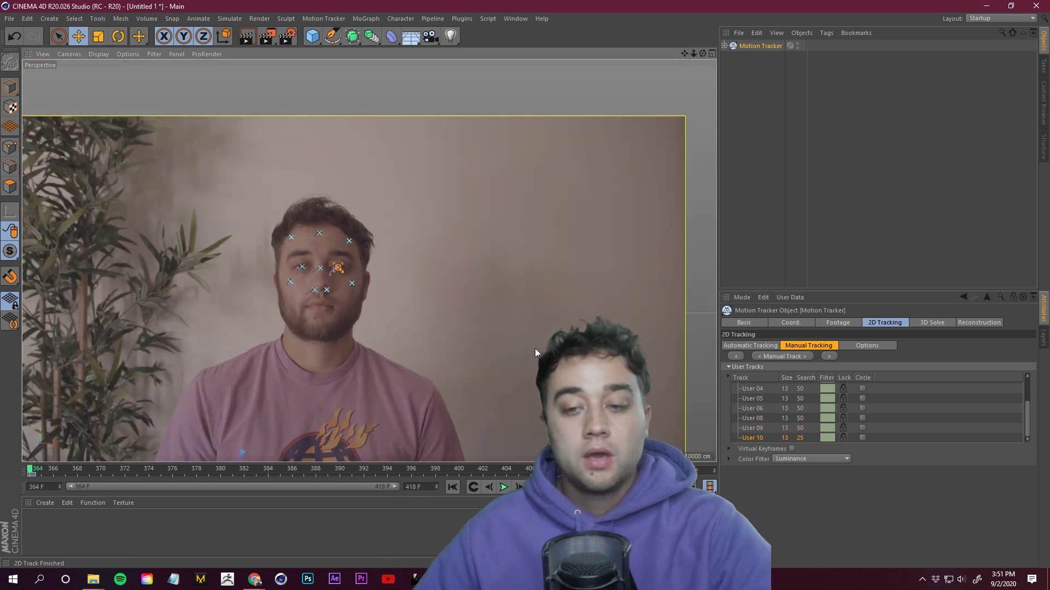
pyautogui.click(869, 407)
pyautogui.scroll(2, 854, 404)
pyautogui.keyDown('shift'); pyautogui.click(762, 388); pyautogui.keyUp('shift')
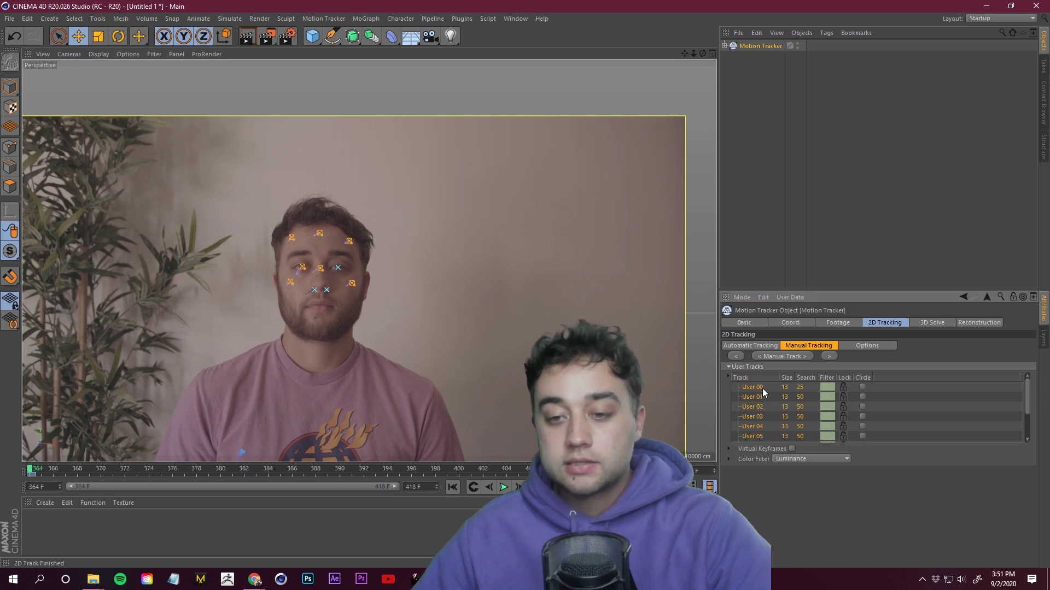
pyautogui.scroll(-2, 754, 416)
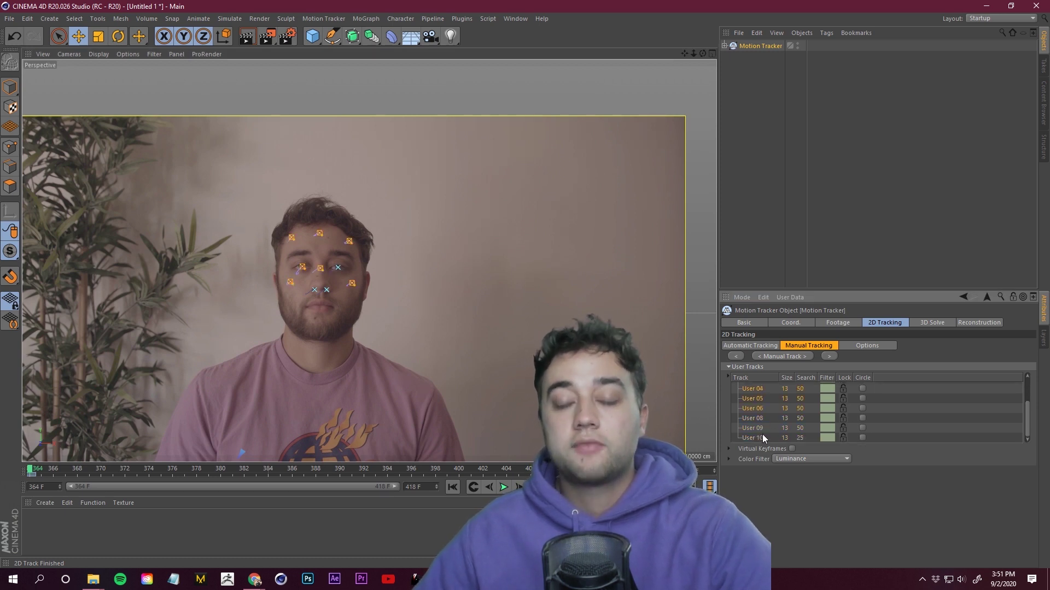
pyautogui.keyDown('shift'); pyautogui.click(753, 437); pyautogui.keyUp('shift')
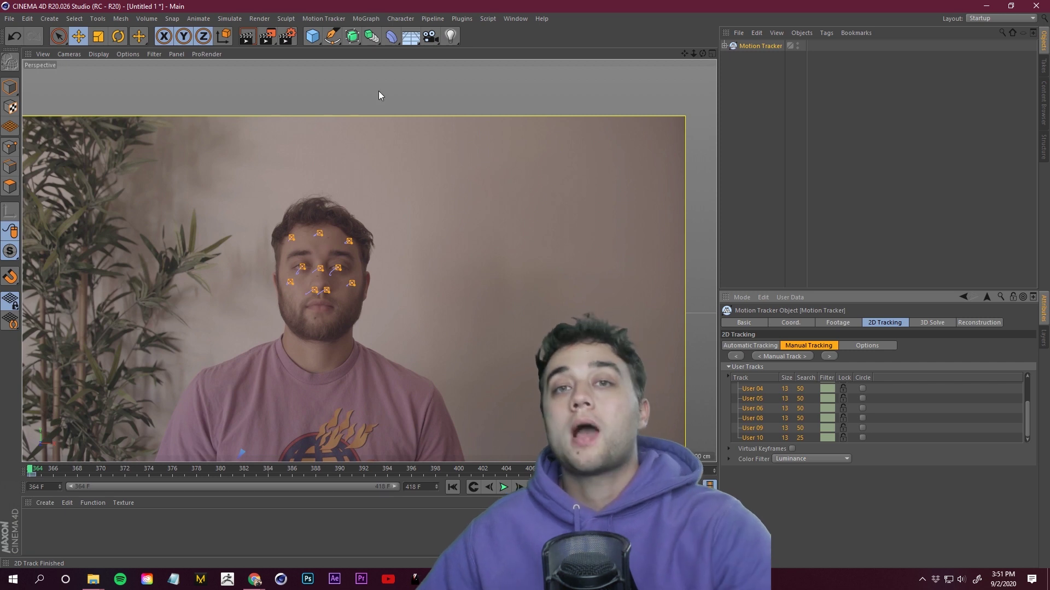
pyautogui.click(324, 19)
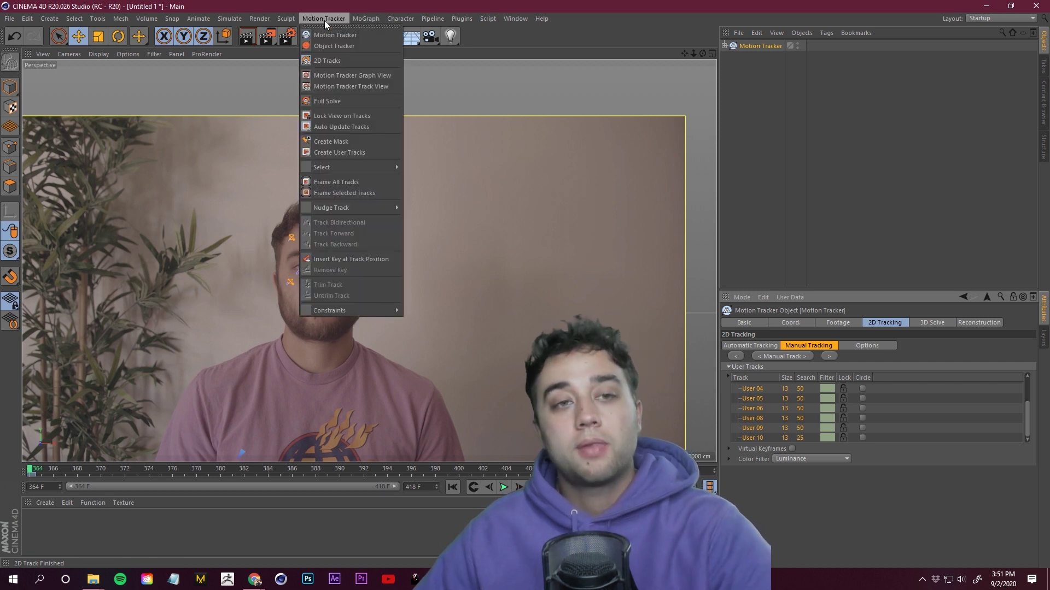
pyautogui.click(339, 47)
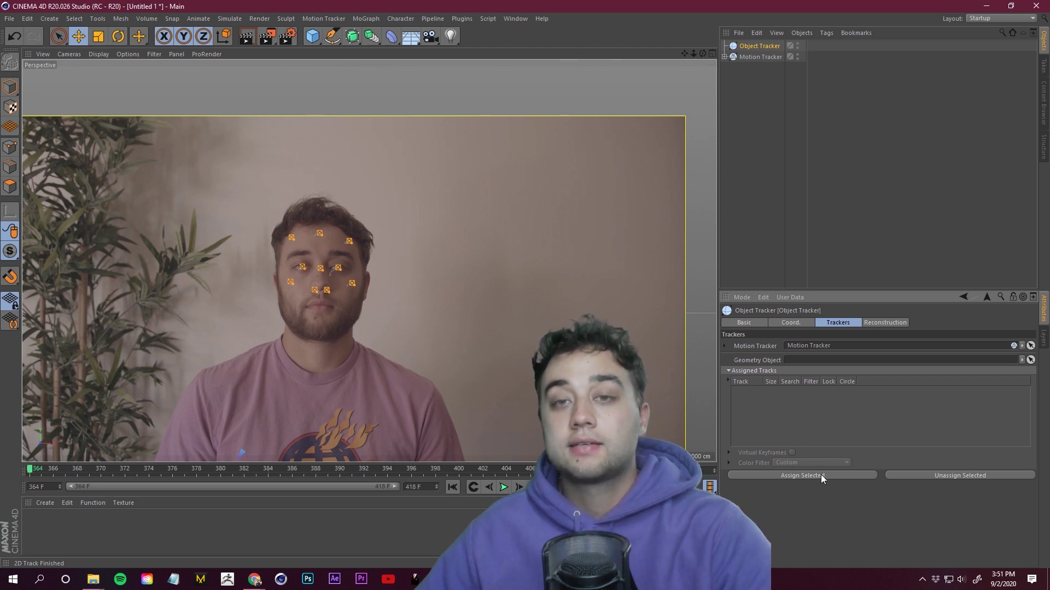
pyautogui.click(845, 477)
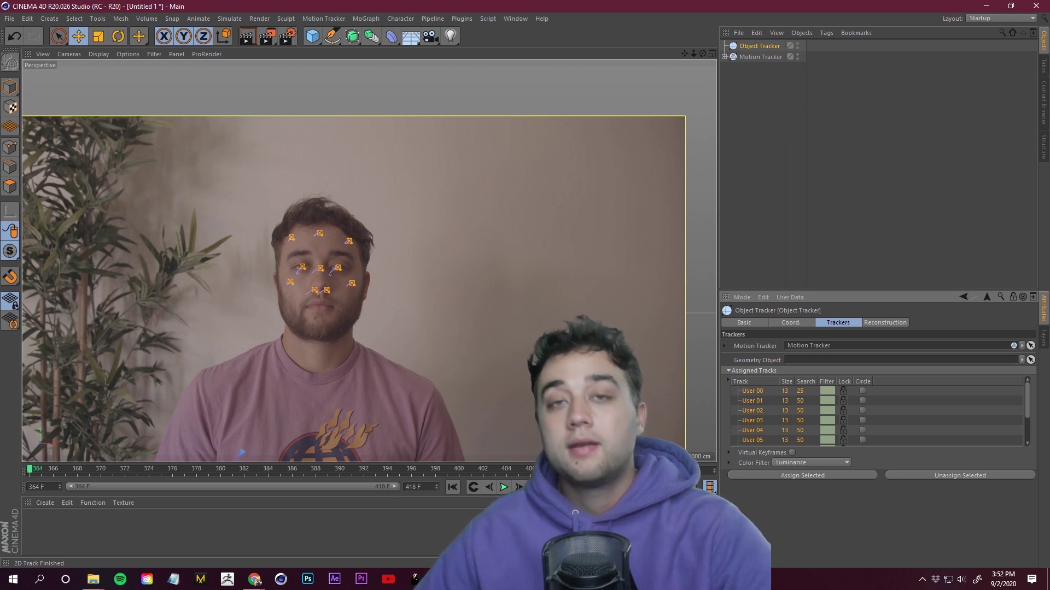
# Step: Run the 3D solver for the Object Tracker and scrub the timeline to check the solve
pyautogui.click(883, 323)
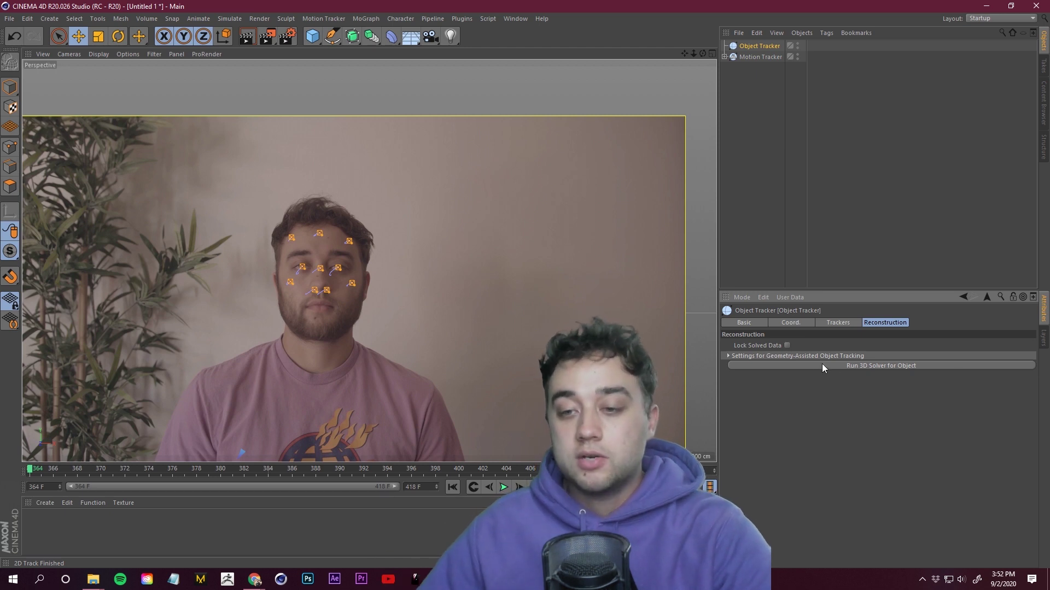
pyautogui.click(874, 366)
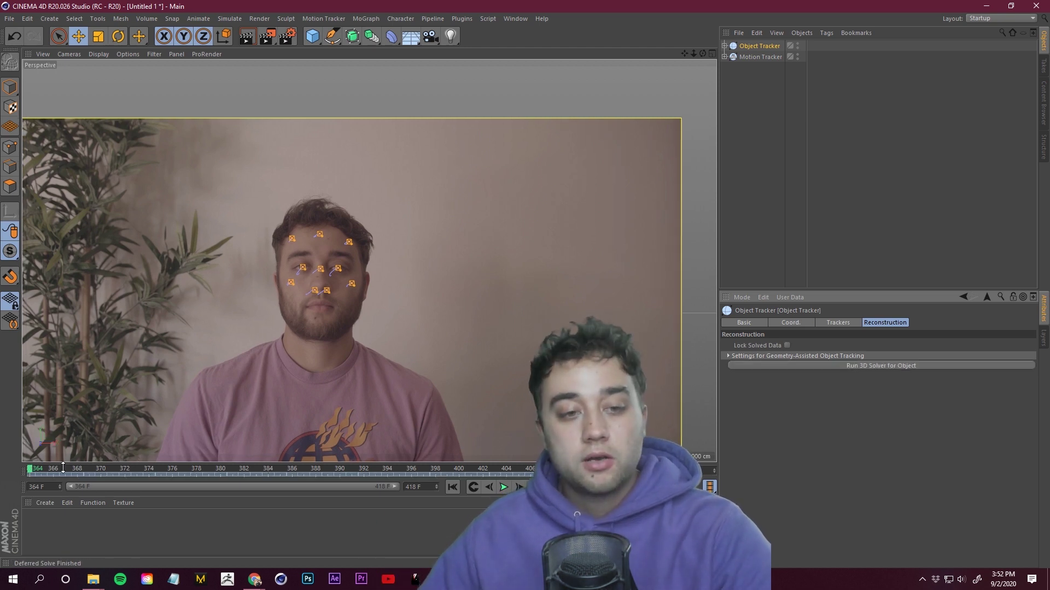
pyautogui.moveTo(30, 471); pyautogui.dragTo(1, 367)
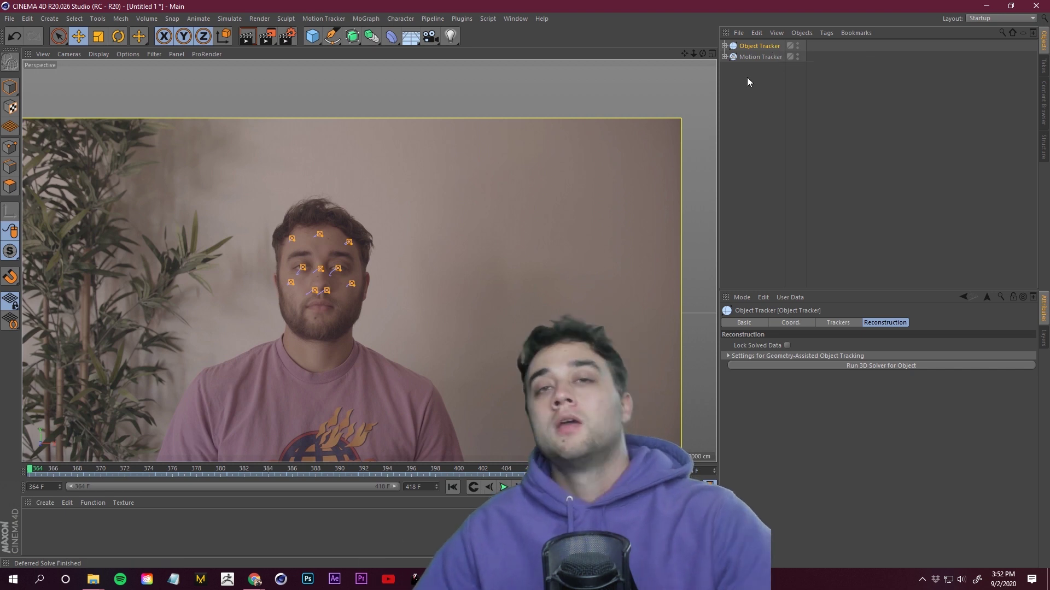
# Step: Add a null object and expand the Object Tracker down to the points inside User Features, checking their motion along the timeline
pyautogui.click(316, 41)
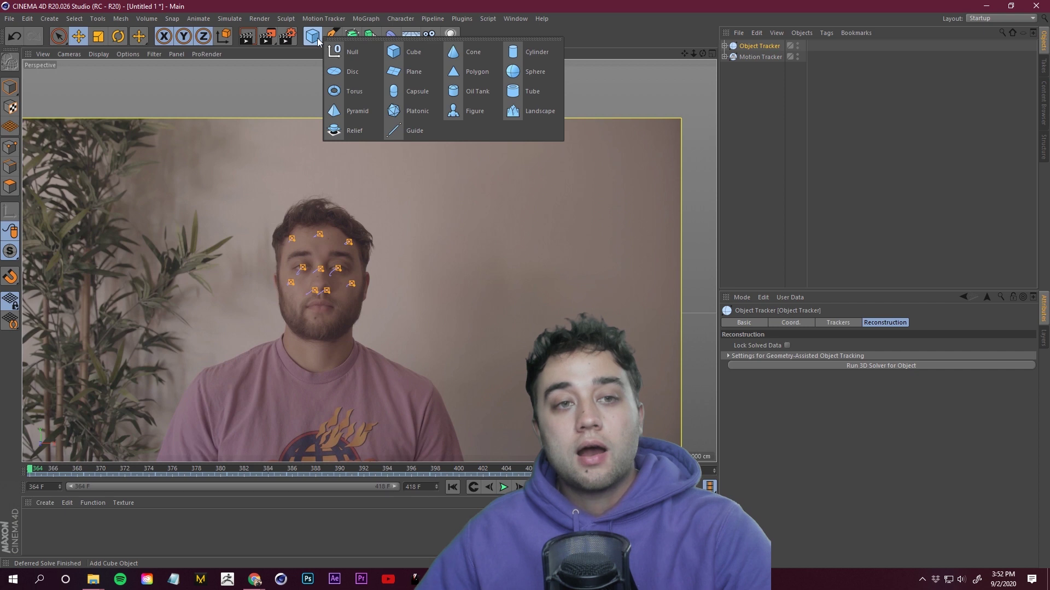
pyautogui.click(349, 50)
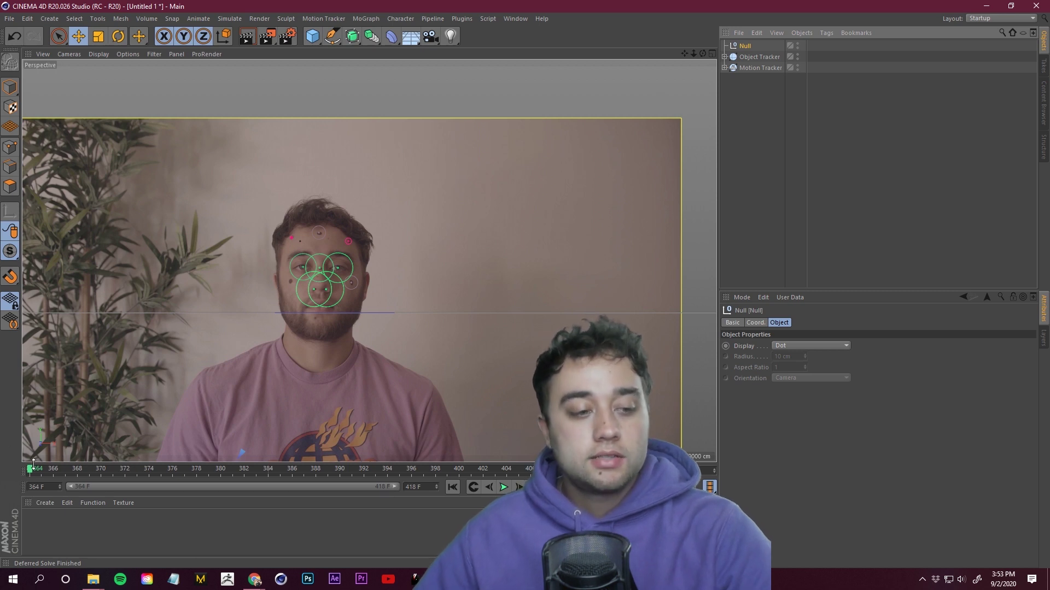
pyautogui.moveTo(90, 469); pyautogui.dragTo(2, 416)
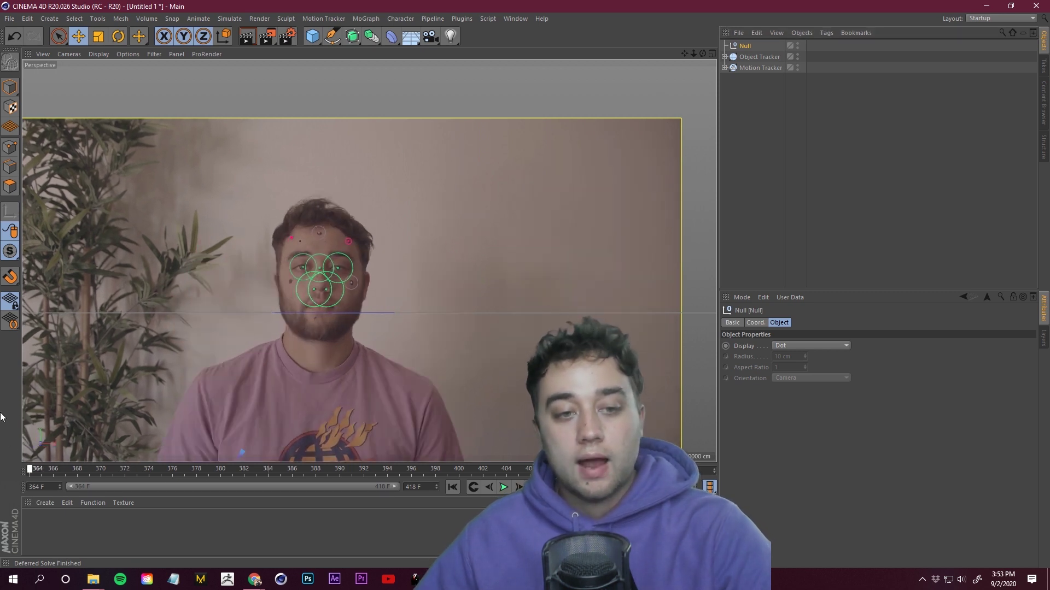
pyautogui.click(724, 57)
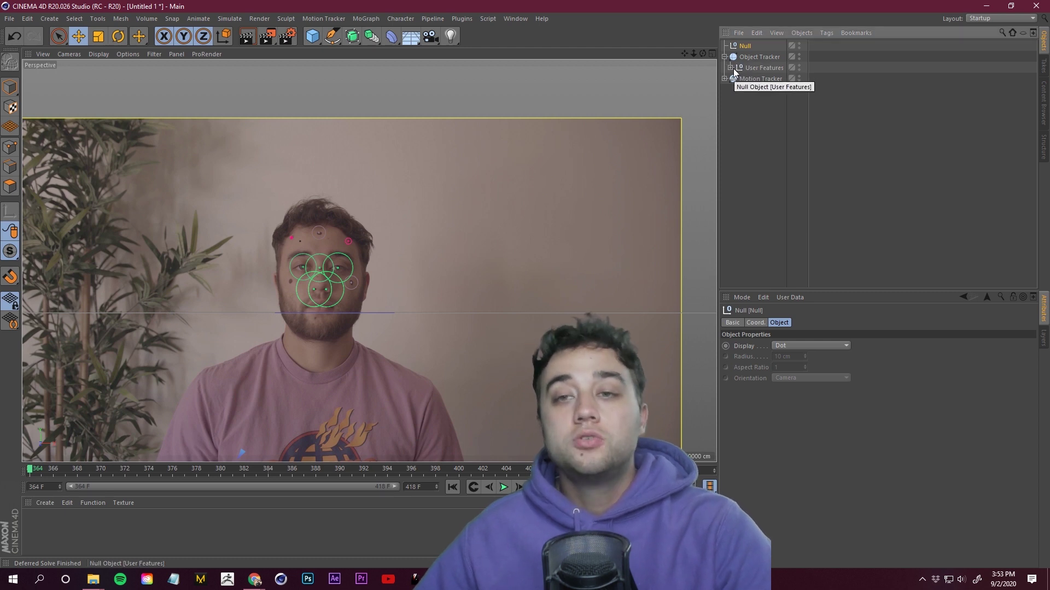
pyautogui.click(731, 67)
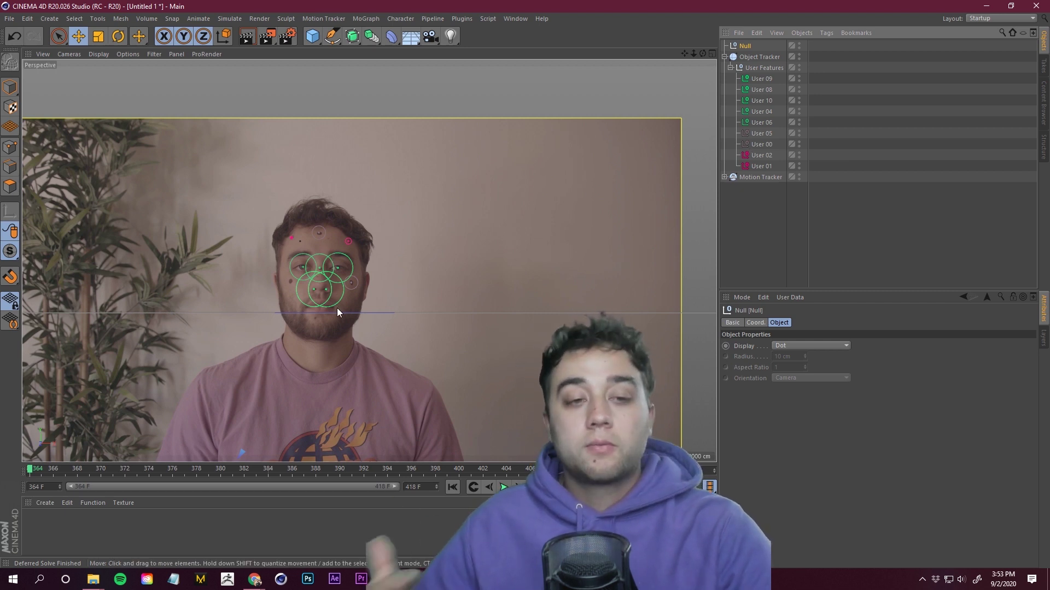
pyautogui.moveTo(39, 471)
pyautogui.mouseDown()
pyautogui.moveTo(542, 475)
pyautogui.moveTo(30, 474)
pyautogui.mouseUp()
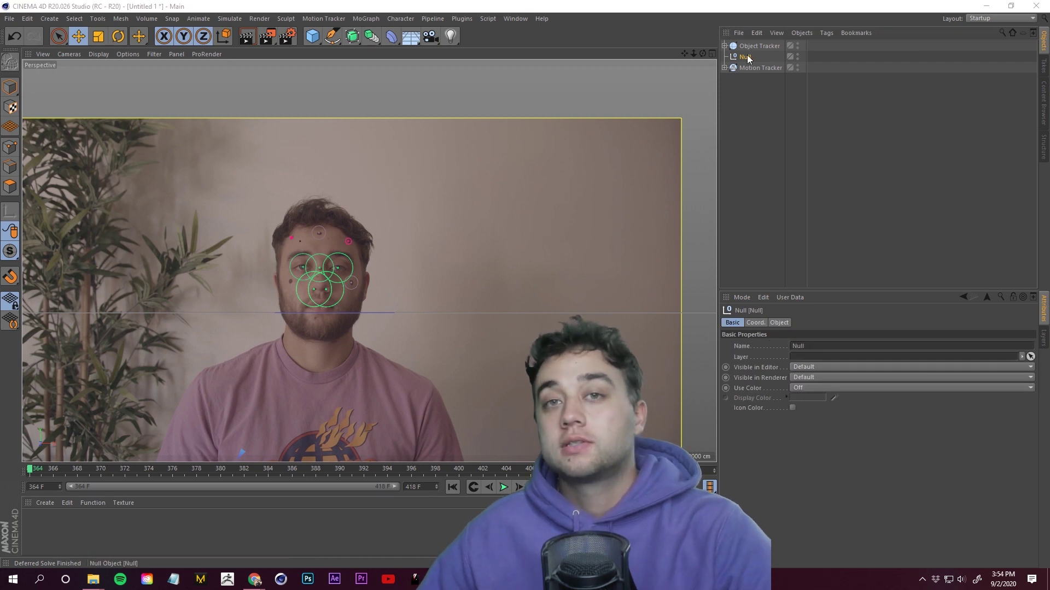
# Step: Add a Constraint character tag to the Null object
pyautogui.click(752, 59)
pyautogui.click(828, 34)
pyautogui.click(827, 35)
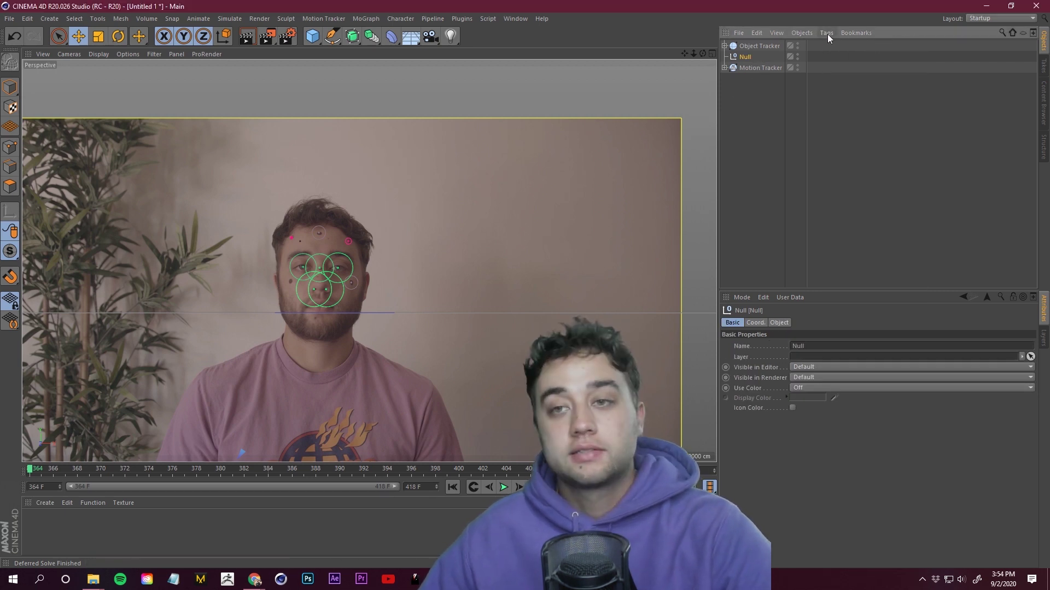
pyautogui.click(828, 34)
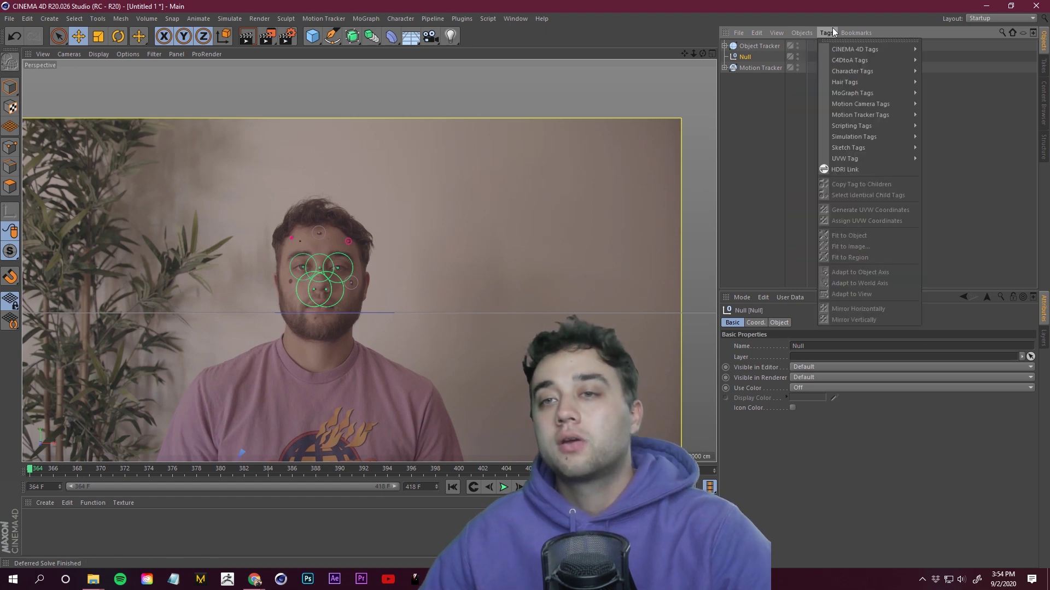
pyautogui.moveTo(846, 74)
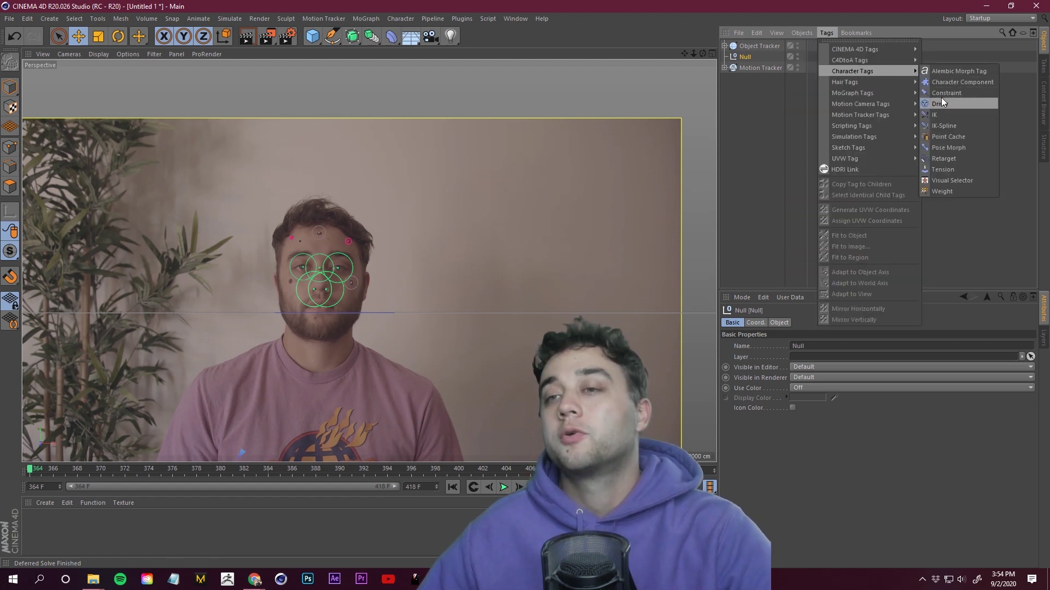
pyautogui.click(983, 94)
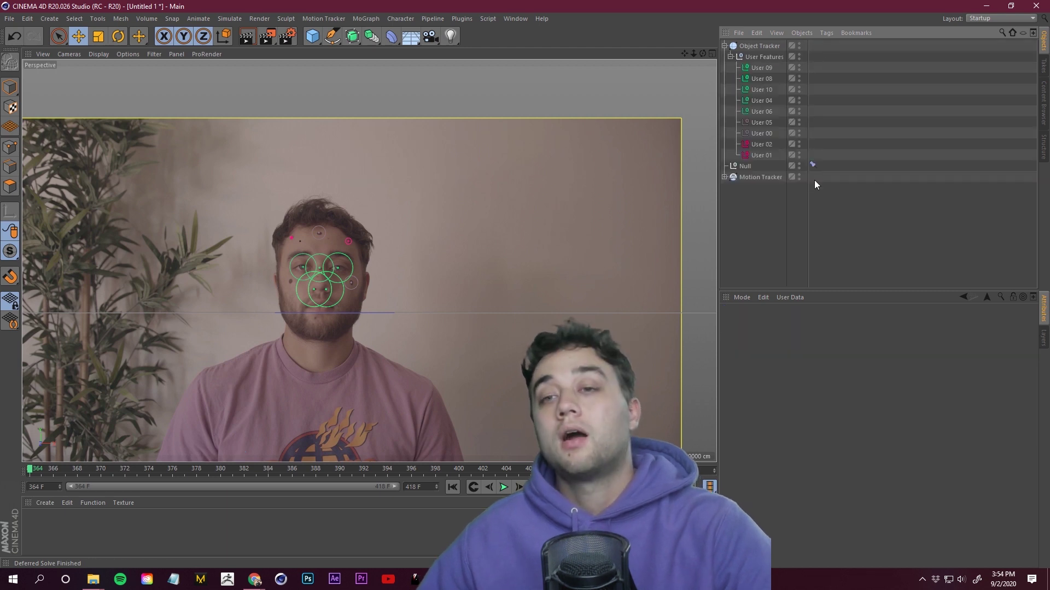
# Step: Enable the PSR constraint on the Null's Constraint tag and open its PSR settings
pyautogui.click(815, 166)
pyautogui.click(814, 165)
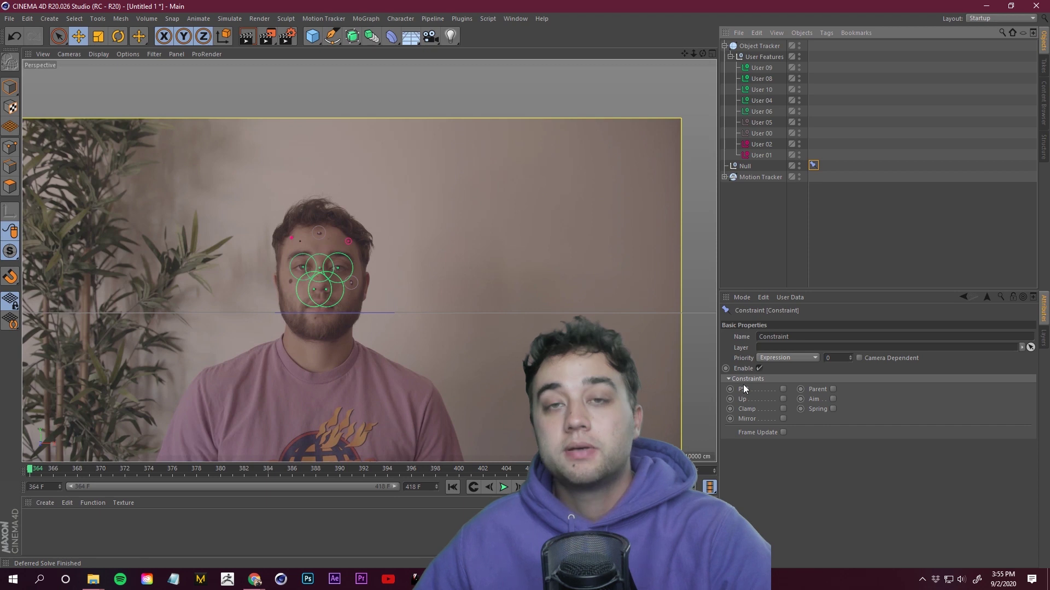
pyautogui.click(783, 389)
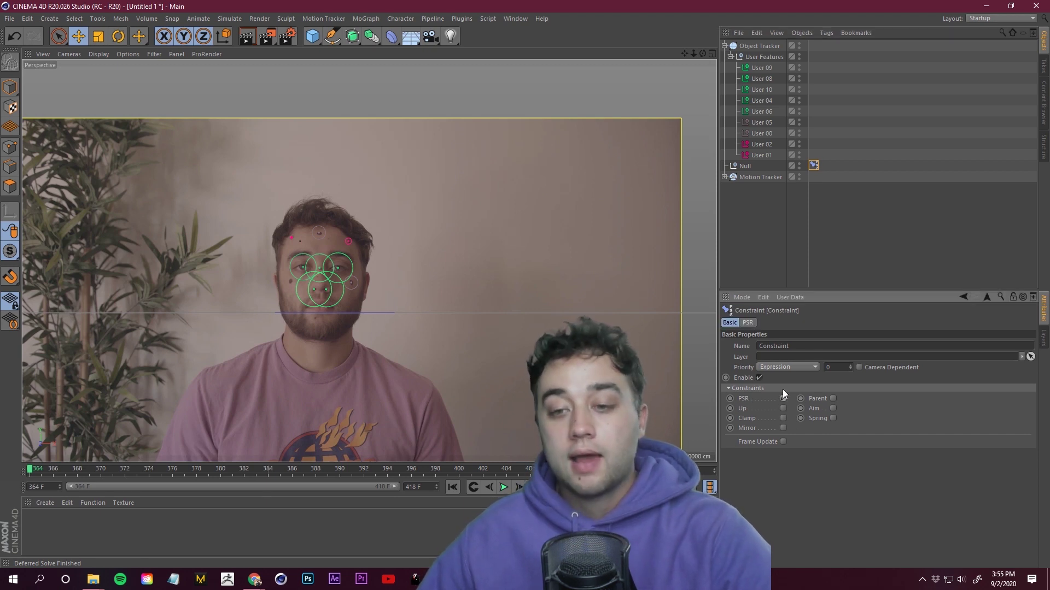
pyautogui.click(747, 323)
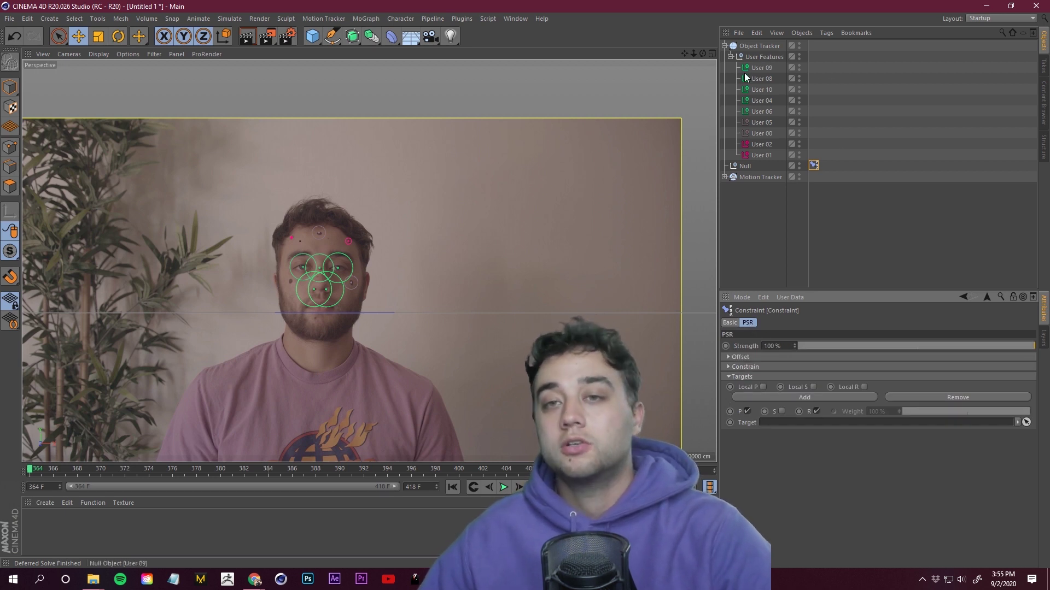
# Step: Assign the Object Tracker's User Features null as the target of the Null's PSR constraint
pyautogui.click(724, 46)
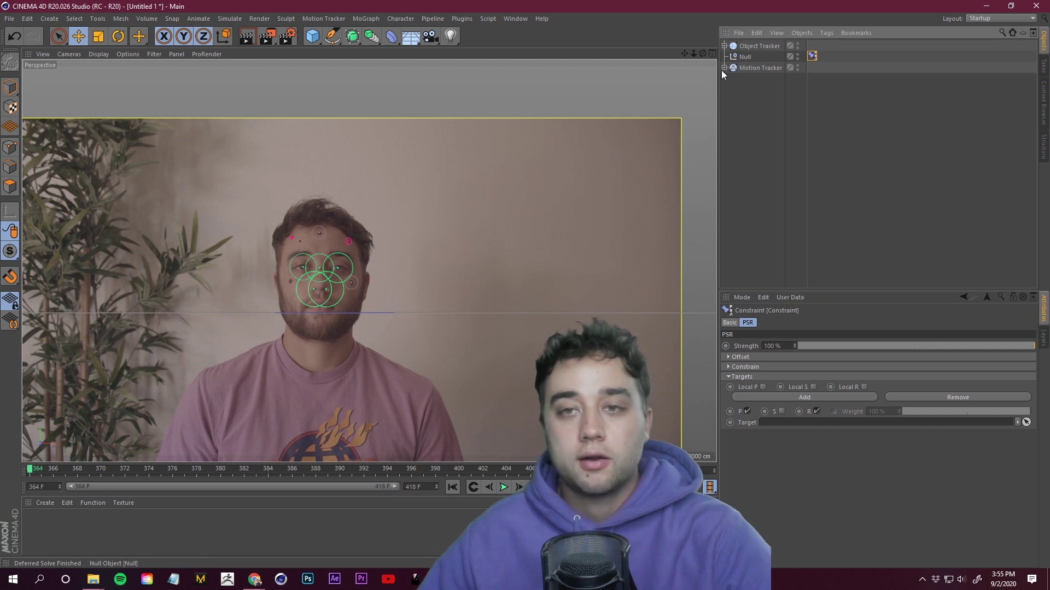
pyautogui.click(724, 46)
pyautogui.click(753, 57)
pyautogui.click(730, 57)
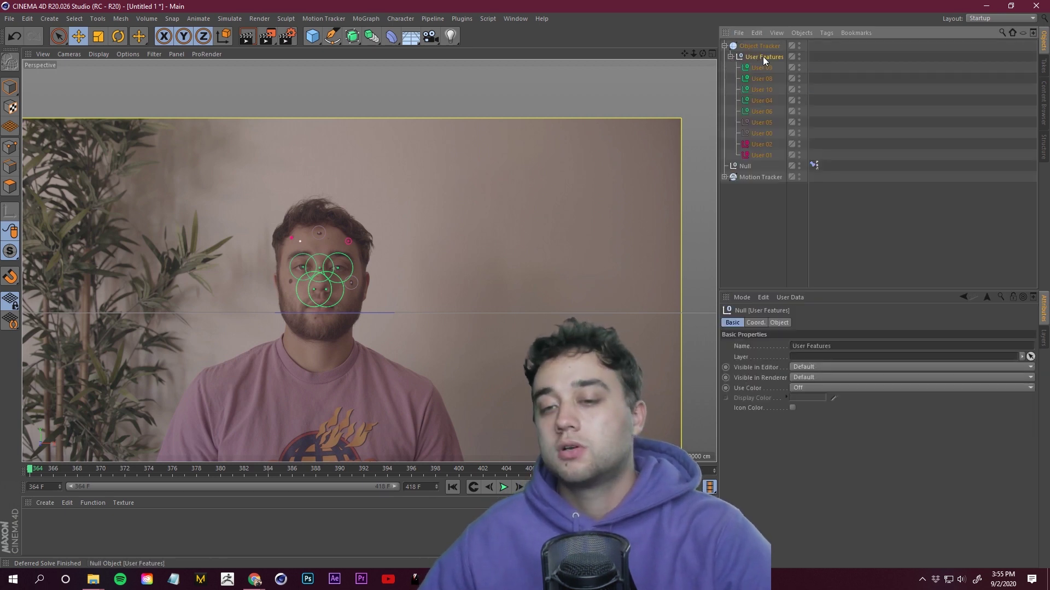
pyautogui.click(813, 165)
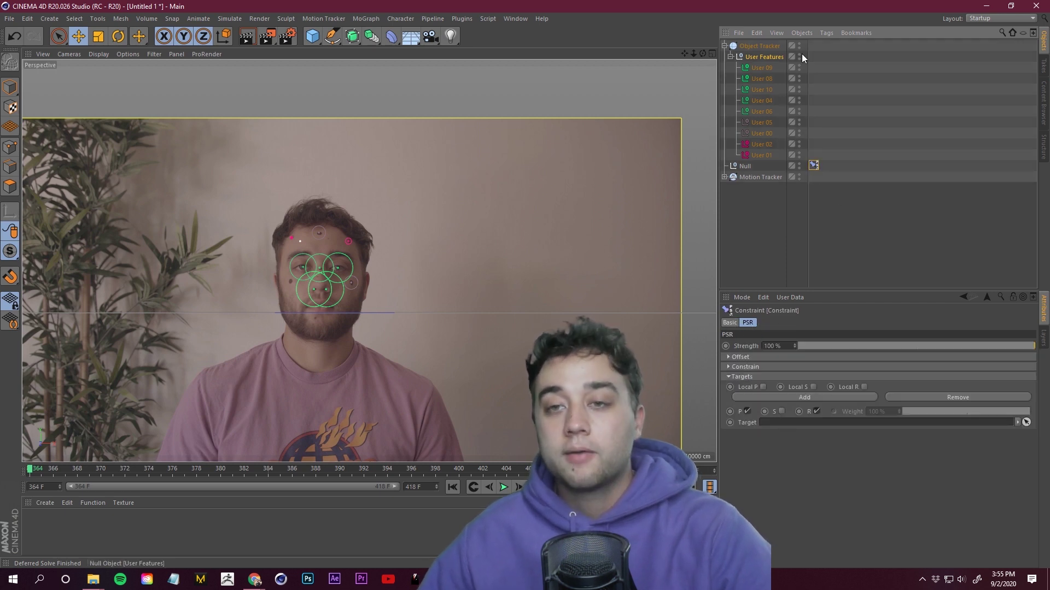
pyautogui.moveTo(767, 61); pyautogui.dragTo(767, 371)
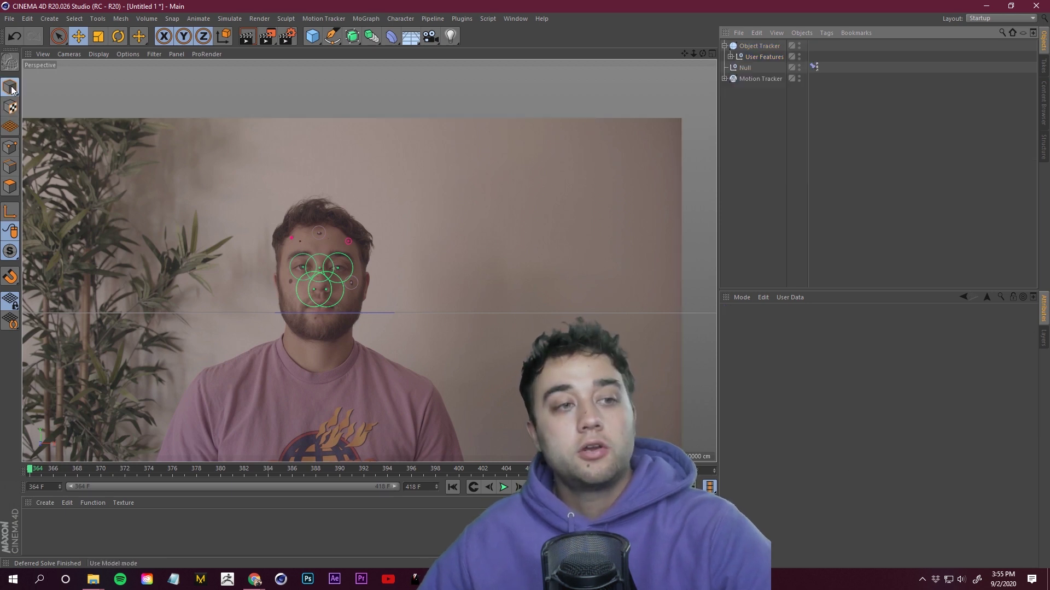
# Step: Select the Null and scrub through the footage to check that its axes follow the face
pyautogui.click(59, 36)
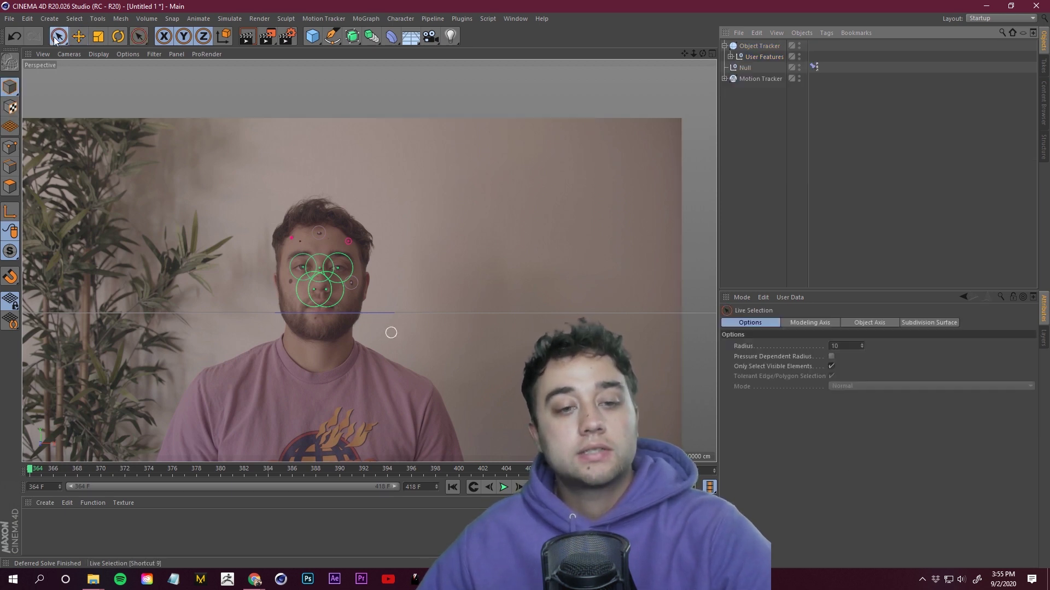
pyautogui.click(79, 38)
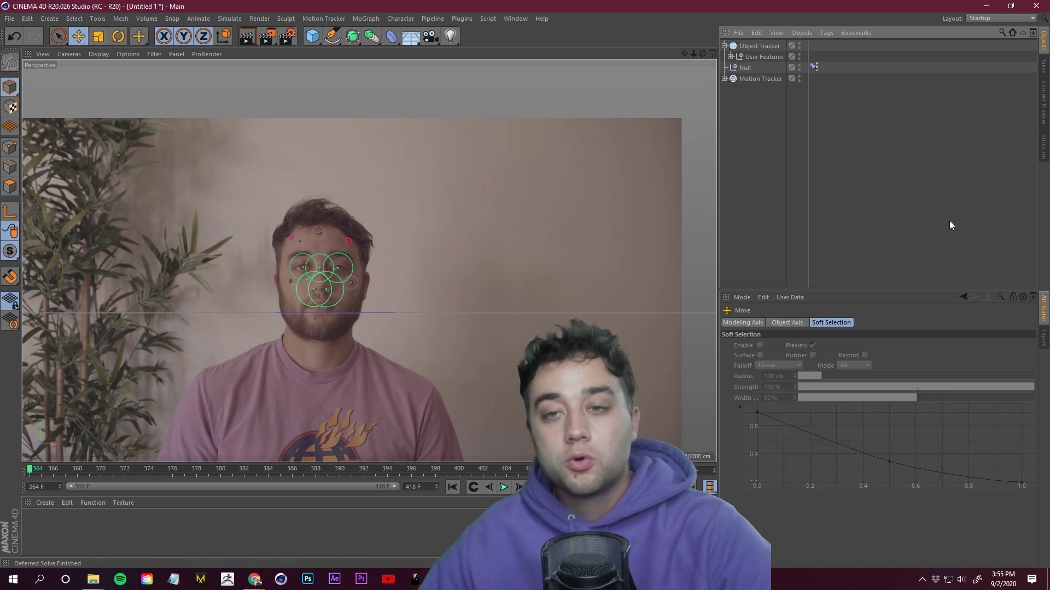
pyautogui.click(745, 67)
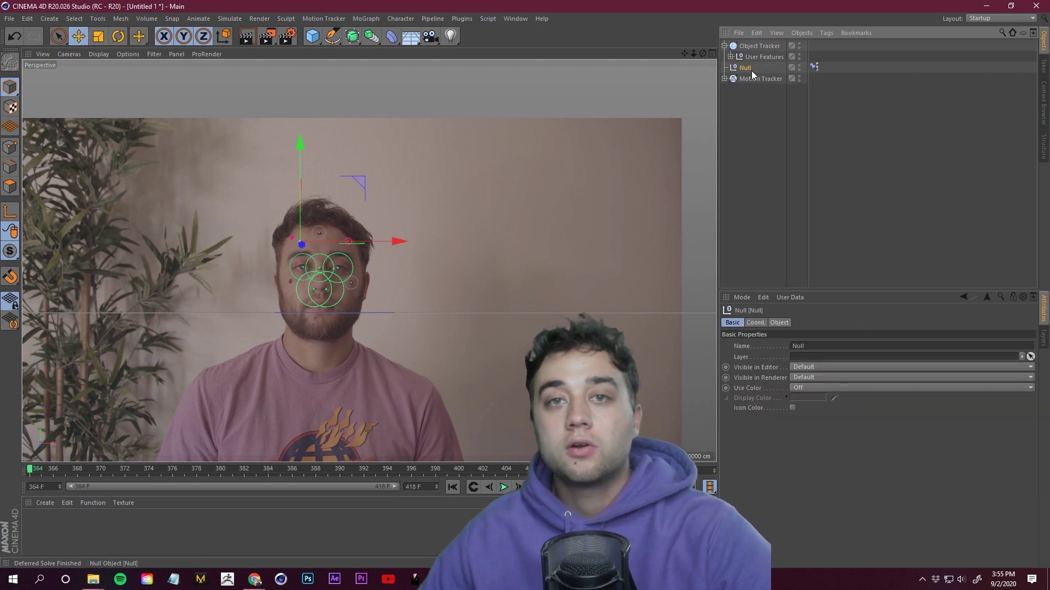
pyautogui.moveTo(31, 473); pyautogui.dragTo(103, 478)
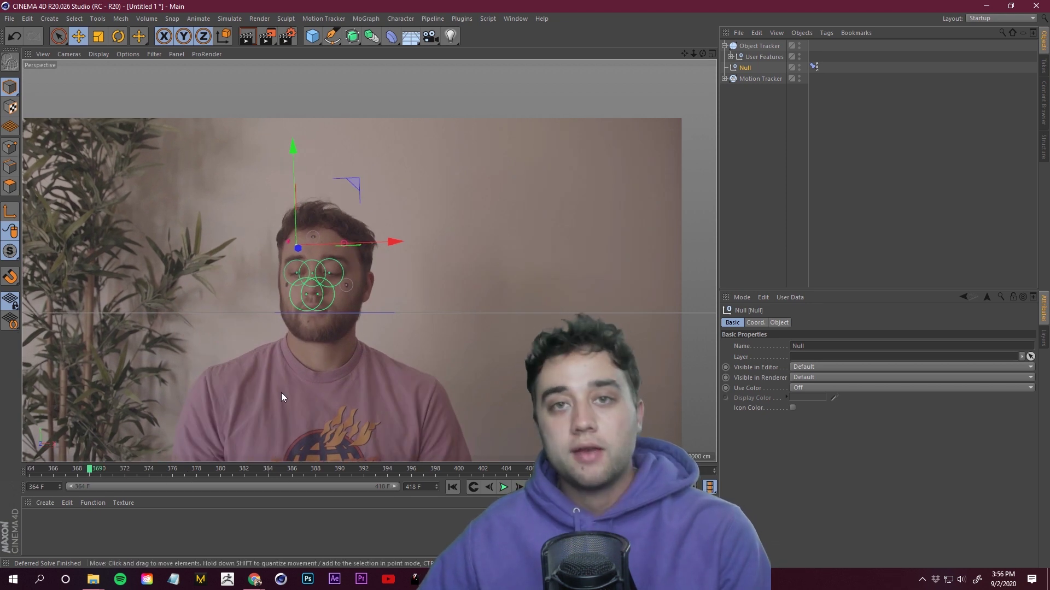
pyautogui.click(824, 210)
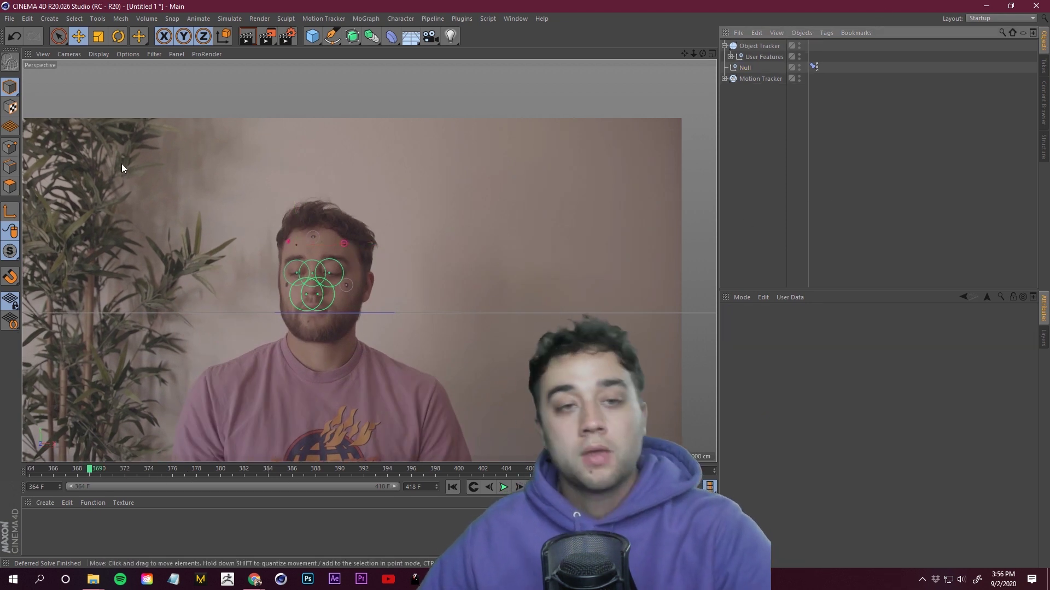
# Step: Add a cube and make it a child of the Null
pyautogui.moveTo(317, 39); pyautogui.dragTo(402, 42)
pyautogui.moveTo(746, 46); pyautogui.dragTo(750, 79)
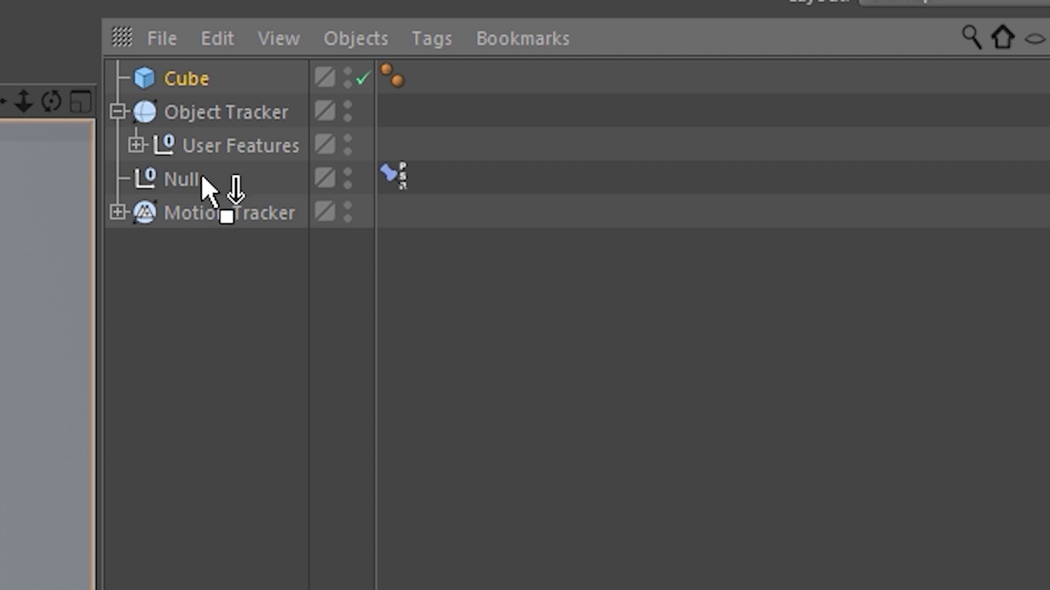
pyautogui.moveTo(203, 179); pyautogui.dragTo(203, 178)
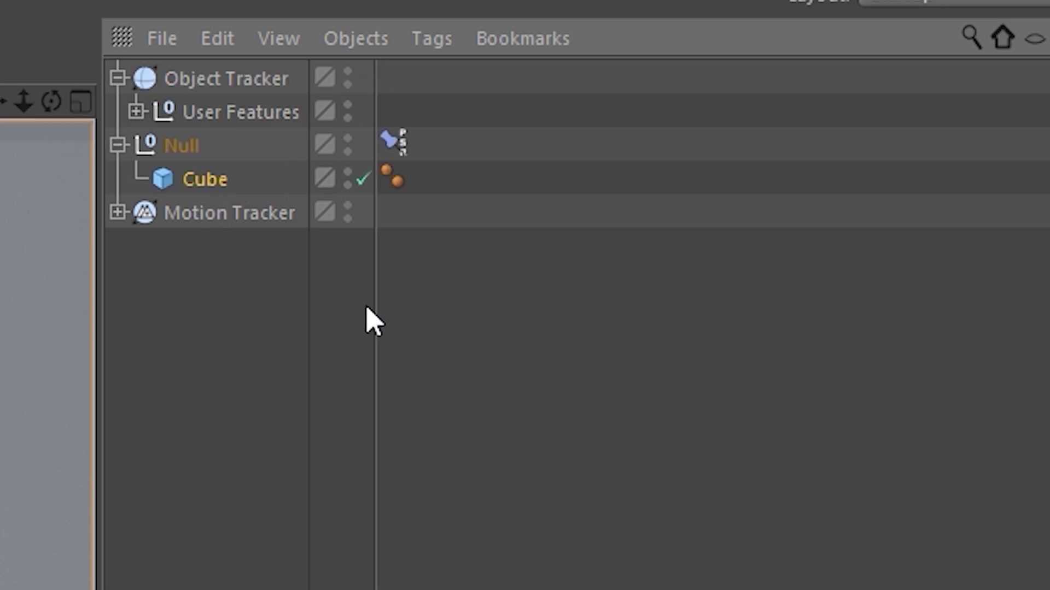
pyautogui.hotkey('ctrl', 'z')
pyautogui.click(609, 360)
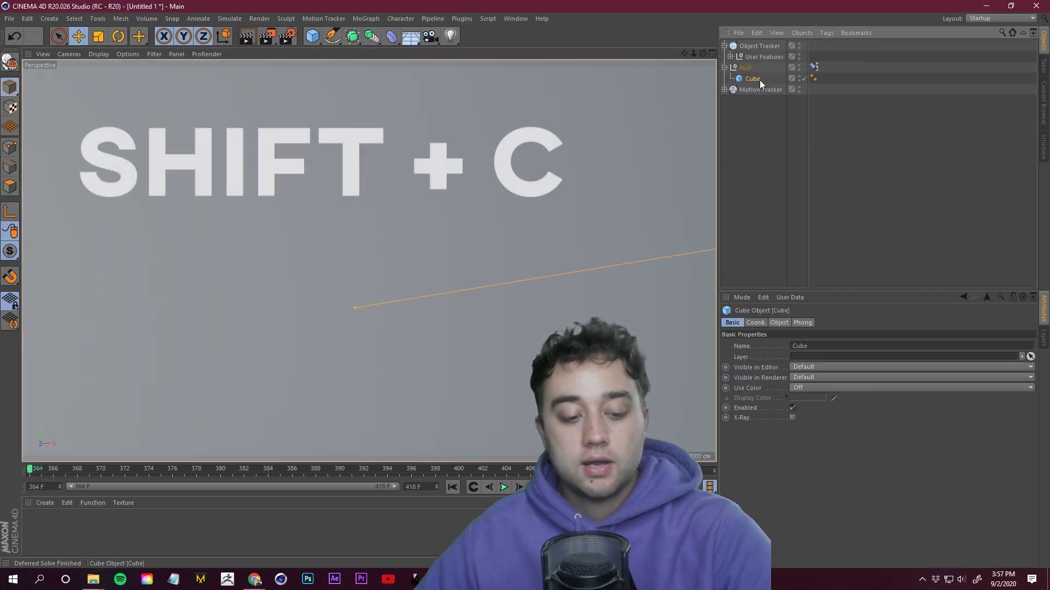
# Step: Apply Reset PSR to the cube and check its motion along the timeline
pyautogui.hotkey('shift', 'c')
pyautogui.write('PSRT')
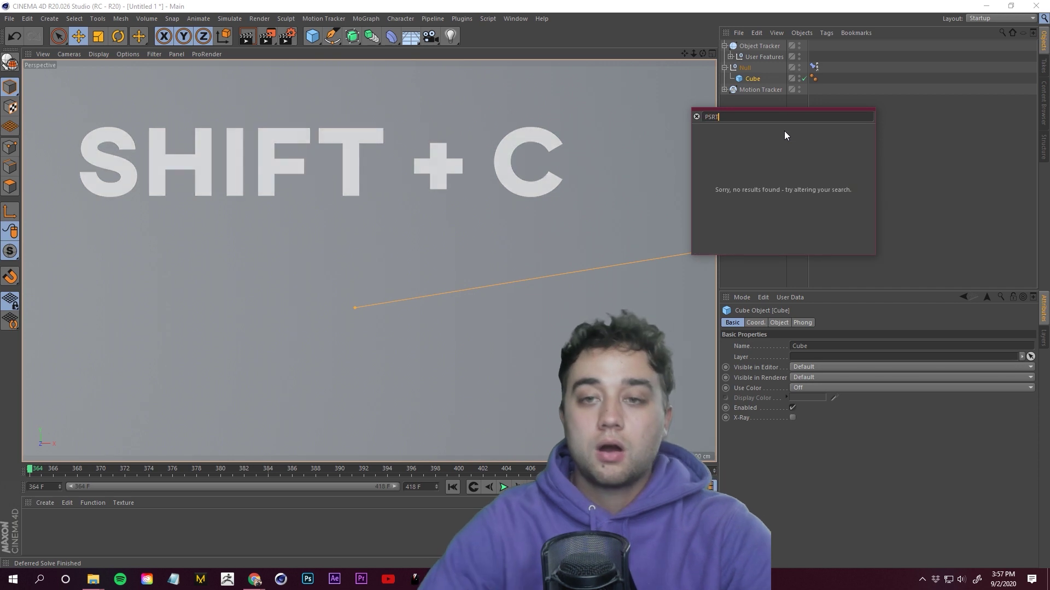
pyautogui.press('BackSpace')
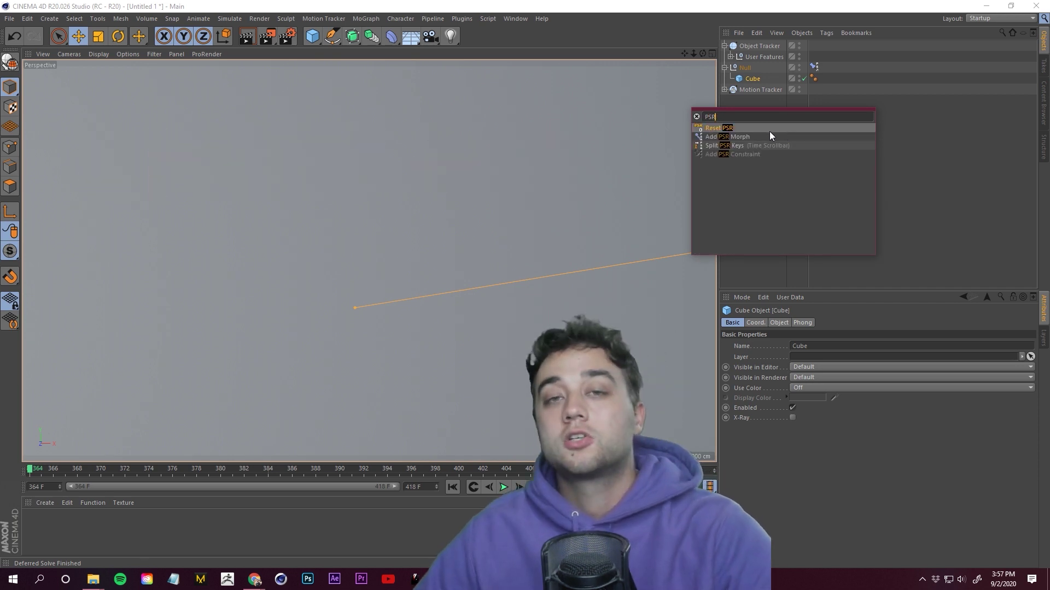
pyautogui.click(816, 127)
pyautogui.click(139, 398)
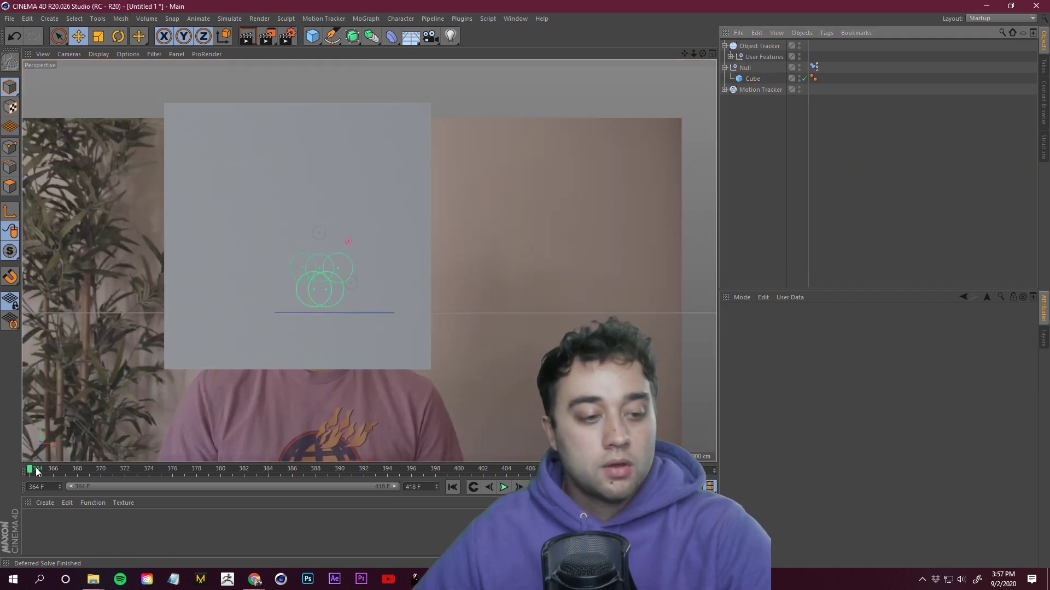
pyautogui.moveTo(35, 467); pyautogui.dragTo(541, 468)
pyautogui.hotkey('shift', 'f')
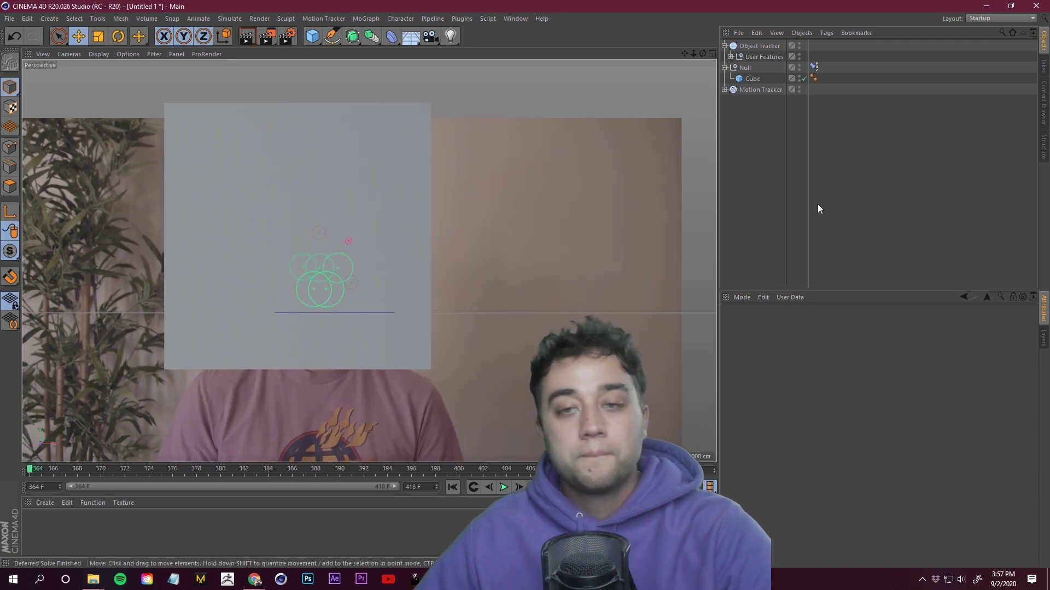
# Step: Scale the cube down and fit it over the face, checking its tracking along the timeline
pyautogui.click(753, 79)
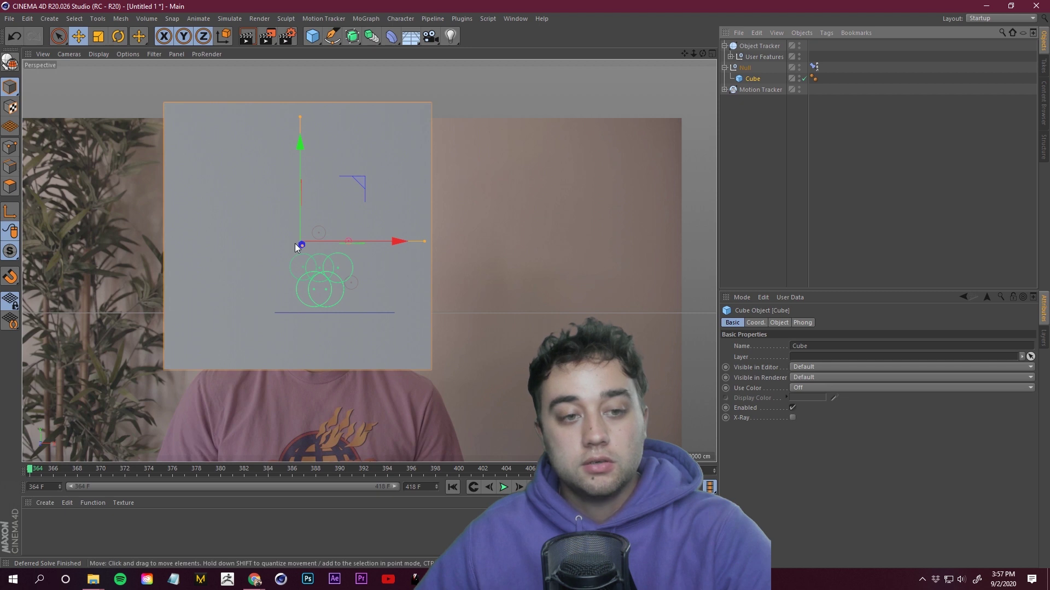
pyautogui.moveTo(297, 470); pyautogui.dragTo(27, 475)
pyautogui.click(757, 142)
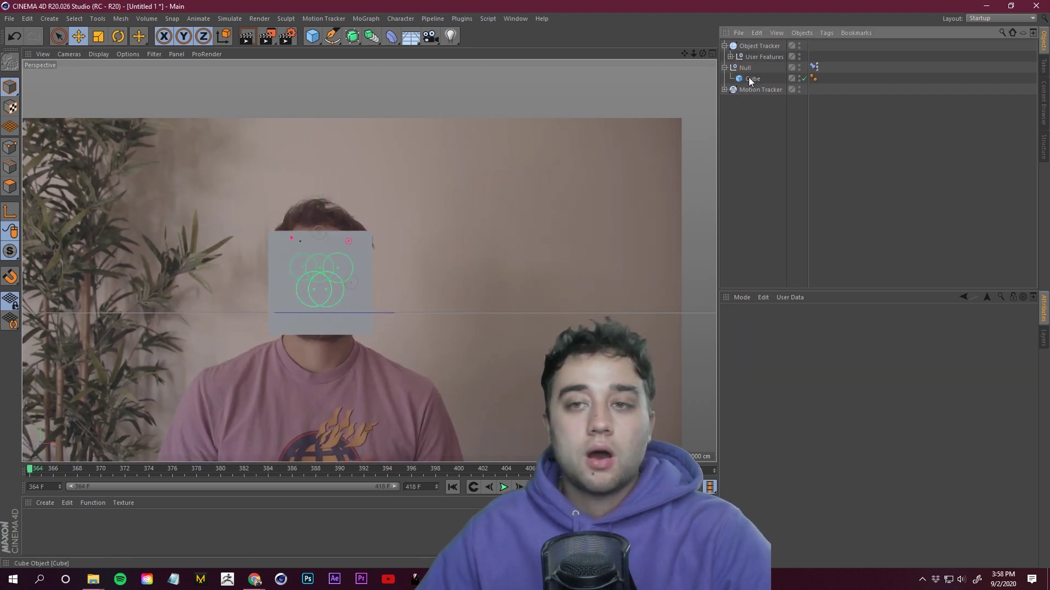
# Step: Merge the 12. SKULL model from the 3D MODEL OBJs folder into the scene
pyautogui.click(738, 33)
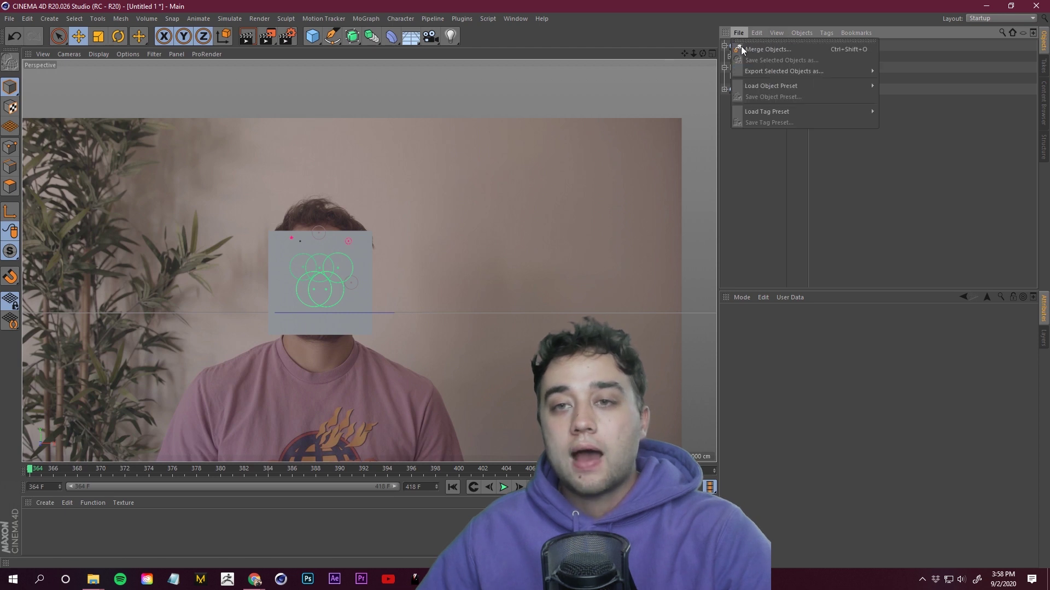
pyautogui.click(759, 48)
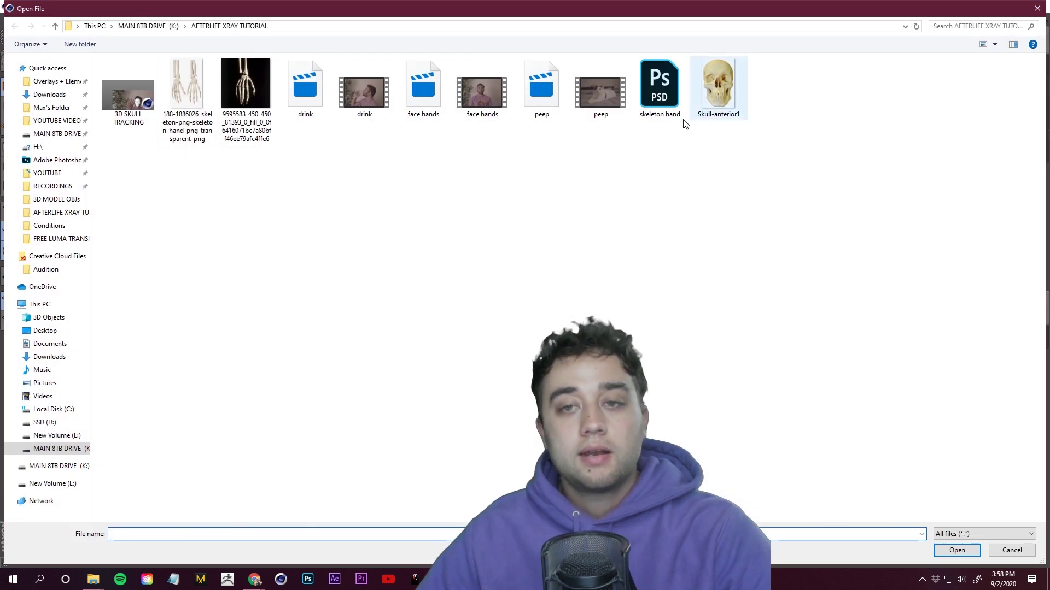
pyautogui.click(48, 82)
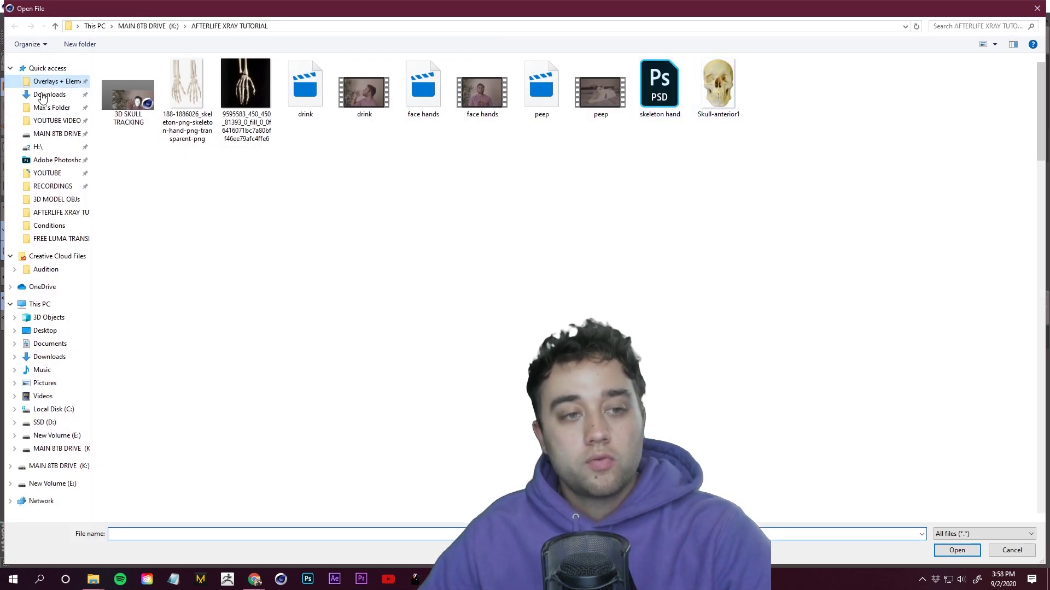
pyautogui.doubleClick(186, 90)
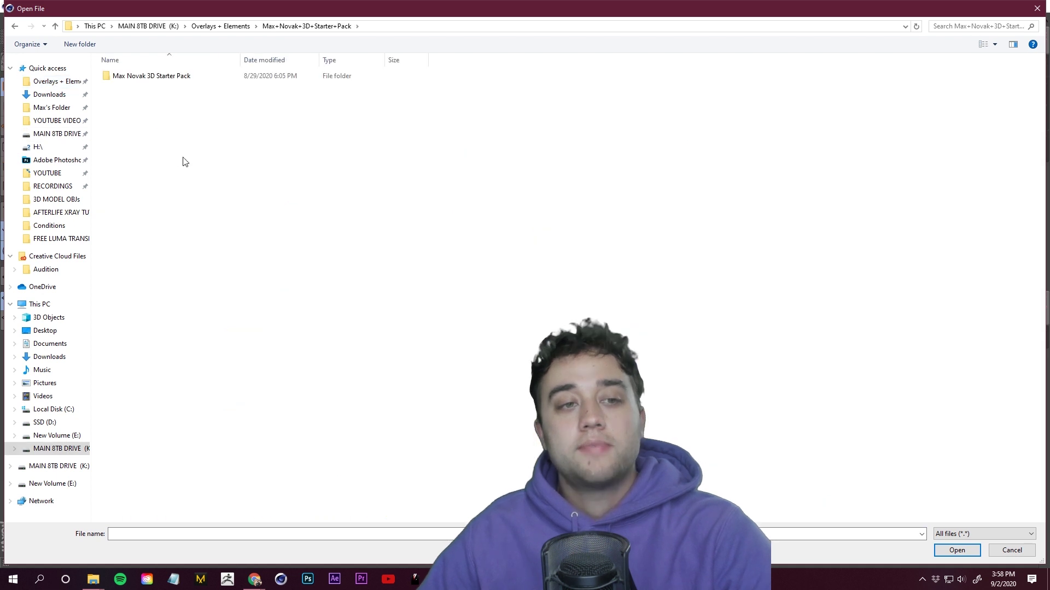
pyautogui.doubleClick(164, 81)
pyautogui.doubleClick(155, 78)
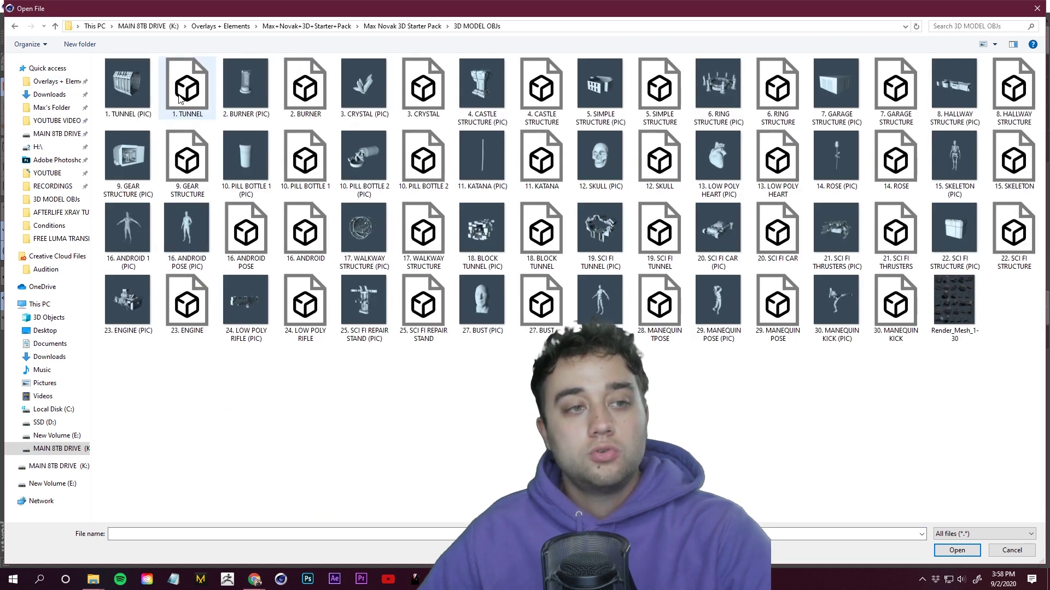
pyautogui.click(659, 159)
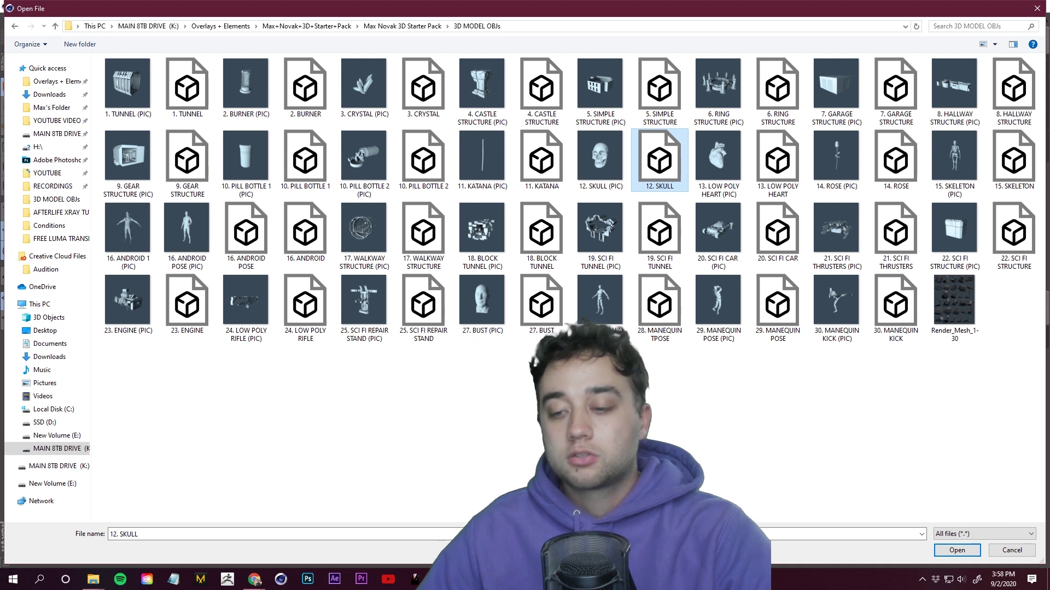
pyautogui.click(977, 550)
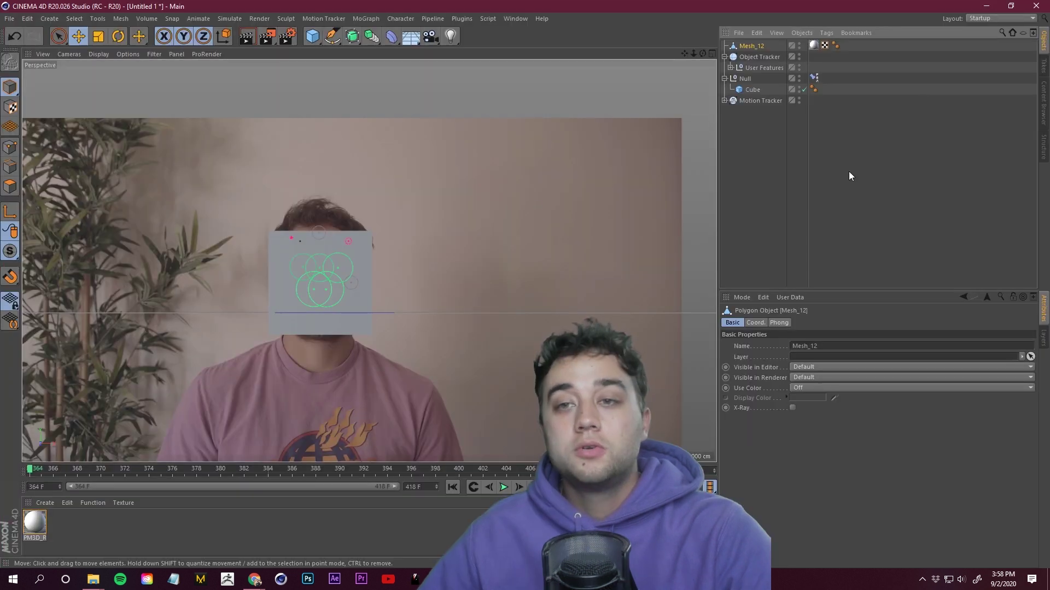
# Step: Rename the merged mesh as SKULL
pyautogui.rightClick(753, 48)
pyautogui.click(741, 176)
pyautogui.doubleClick(746, 46)
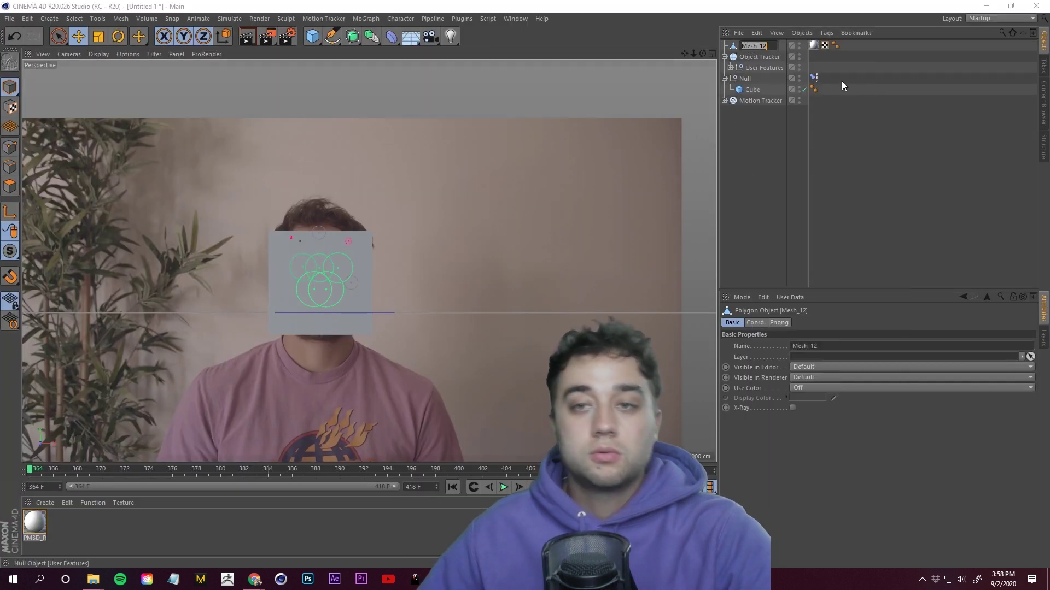
pyautogui.write('SJKULL')
pyautogui.press('Return')
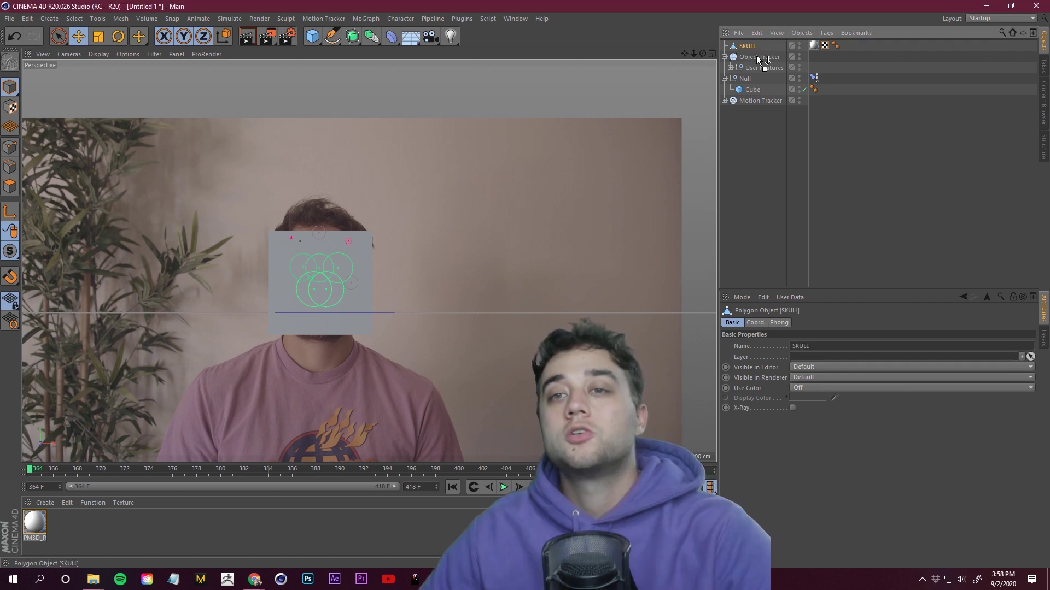
# Step: Make SKULL a child of the Null and disable the cube
pyautogui.click(802, 109)
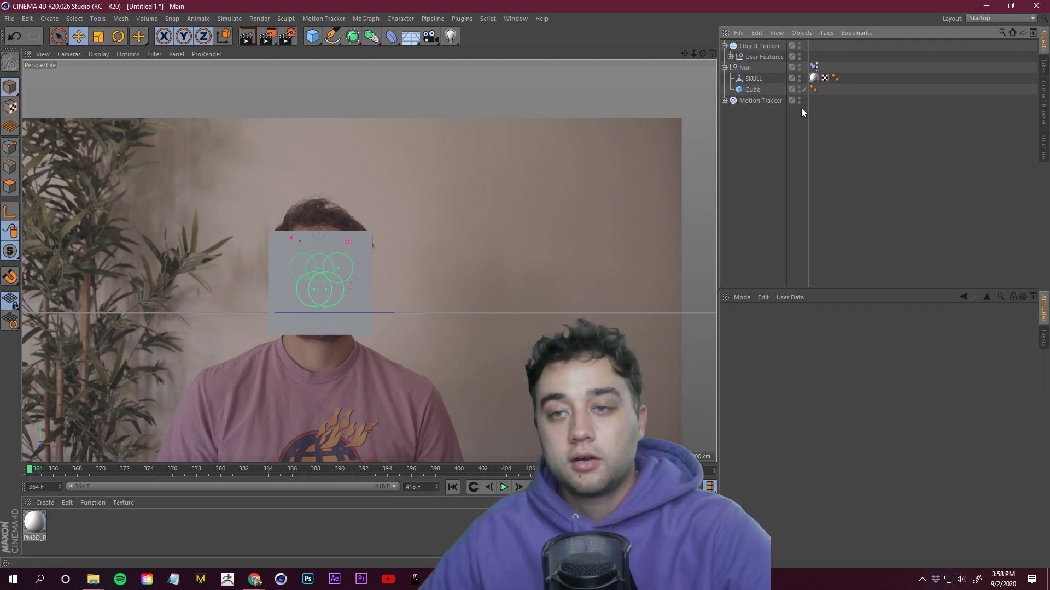
pyautogui.click(804, 89)
# Step: Apply Reset PSR to SKULL so it snaps to the Null's tracked position
pyautogui.click(760, 83)
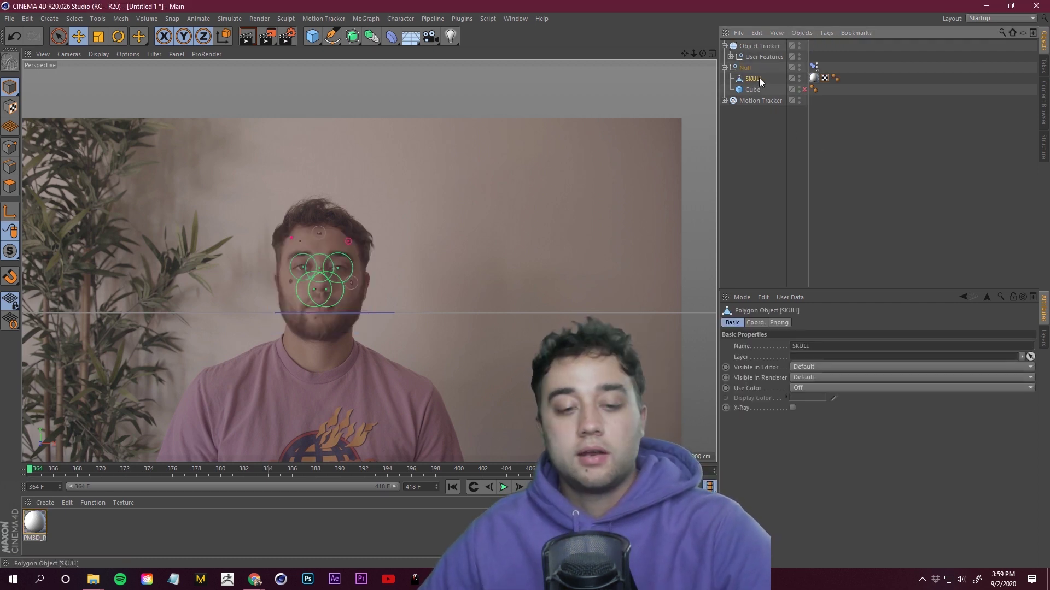
pyautogui.hotkey('shift', 'c')
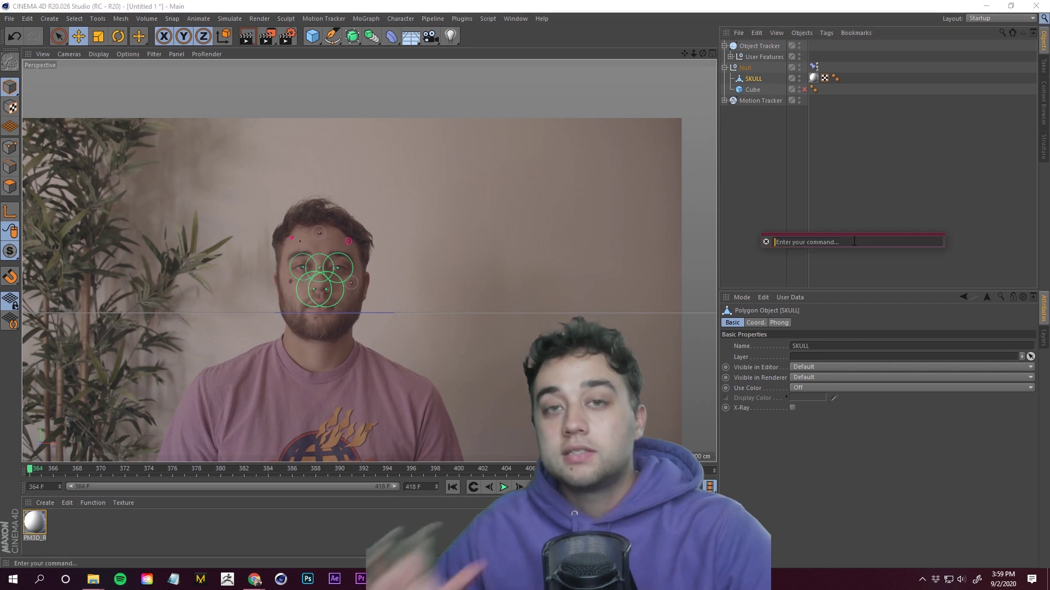
pyautogui.write('PSR')
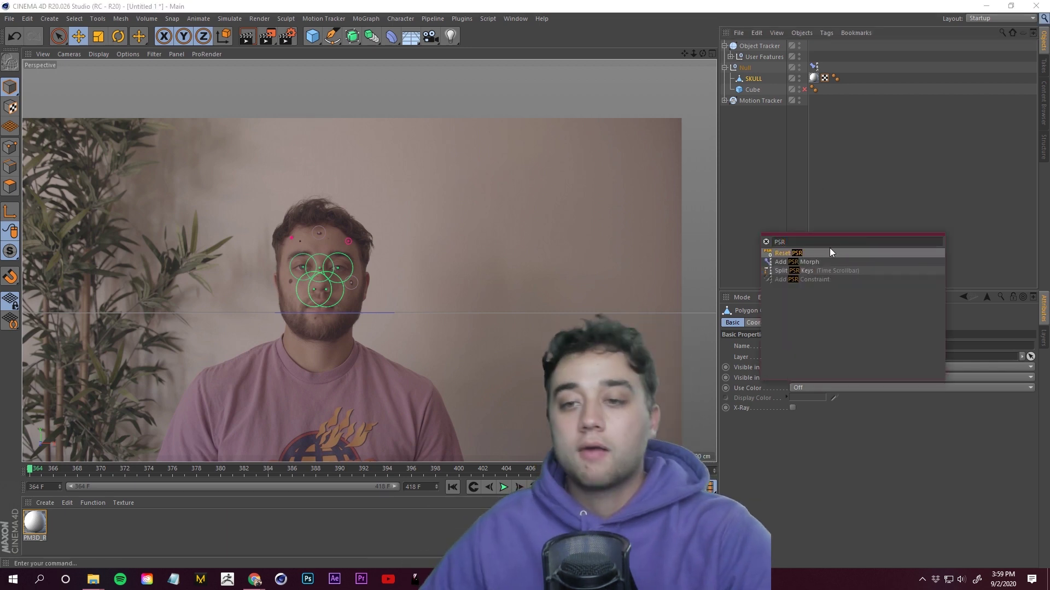
pyautogui.click(841, 254)
pyautogui.click(304, 186)
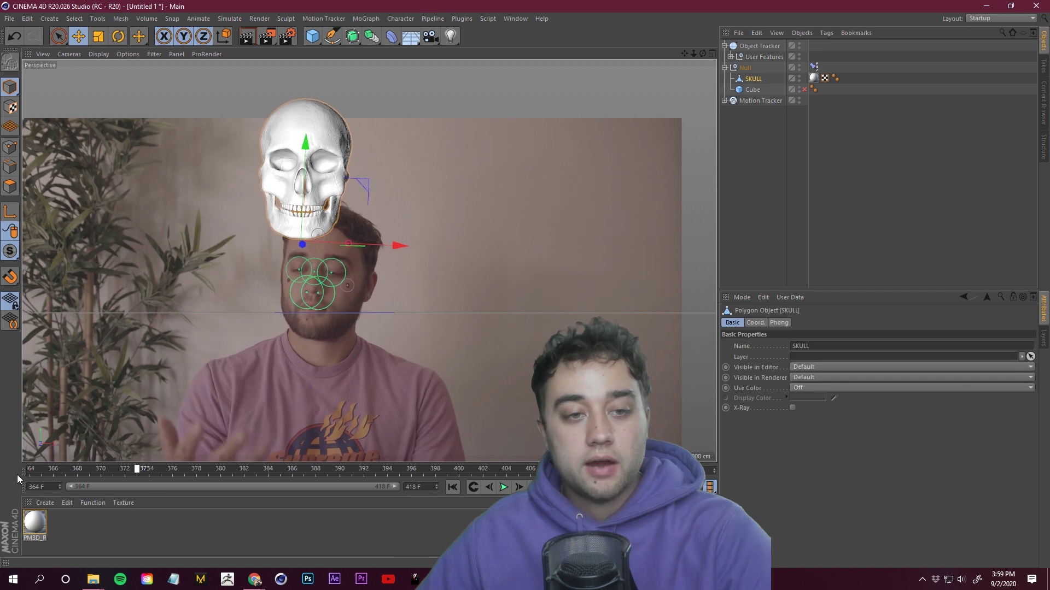
# Step: Move the skull down and across until it covers the face, and check its alignment along the timeline
pyautogui.moveTo(301, 144); pyautogui.dragTo(306, 233)
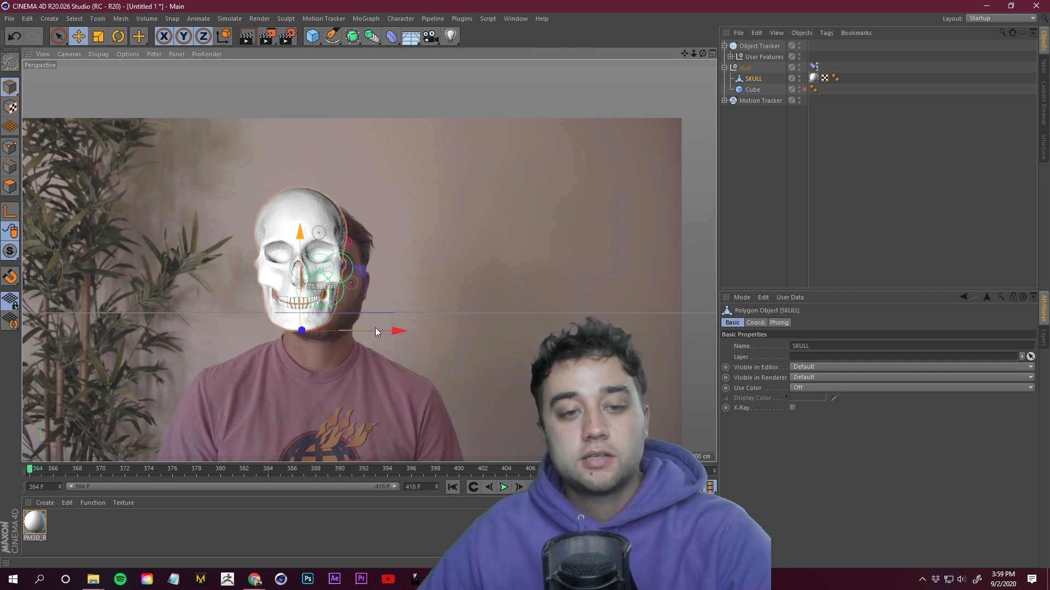
pyautogui.moveTo(378, 331); pyautogui.dragTo(400, 332)
pyautogui.moveTo(324, 234); pyautogui.dragTo(324, 245)
pyautogui.moveTo(417, 346); pyautogui.dragTo(414, 346)
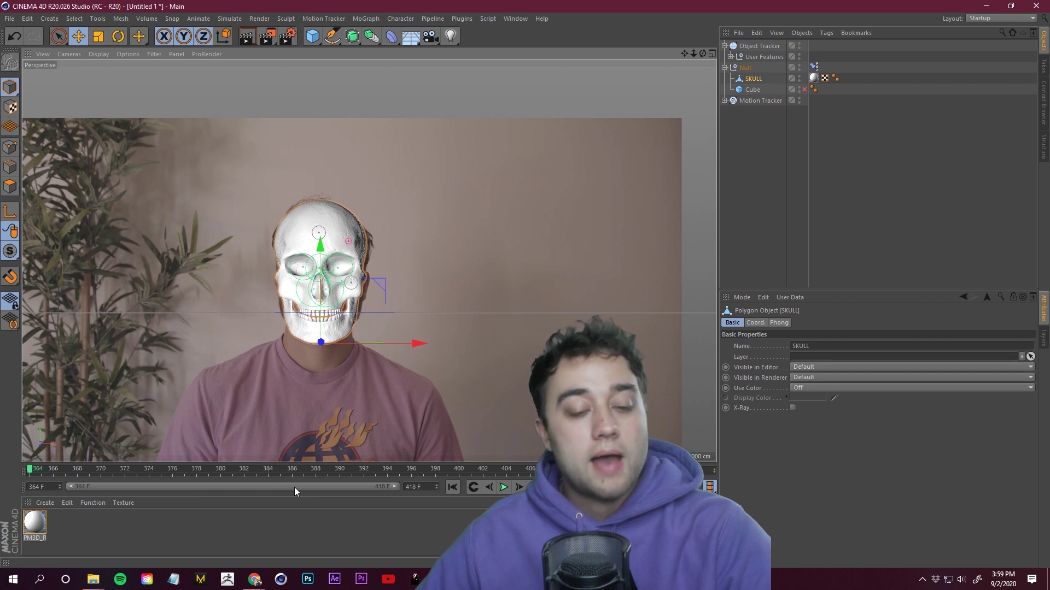
pyautogui.moveTo(47, 471)
pyautogui.mouseDown()
pyautogui.moveTo(186, 490)
pyautogui.moveTo(437, 493)
pyautogui.moveTo(402, 471)
pyautogui.moveTo(29, 470)
pyautogui.mouseUp()
# Step: Try rotating the skull slightly about its vertical axis to match the head's angle
pyautogui.click(117, 40)
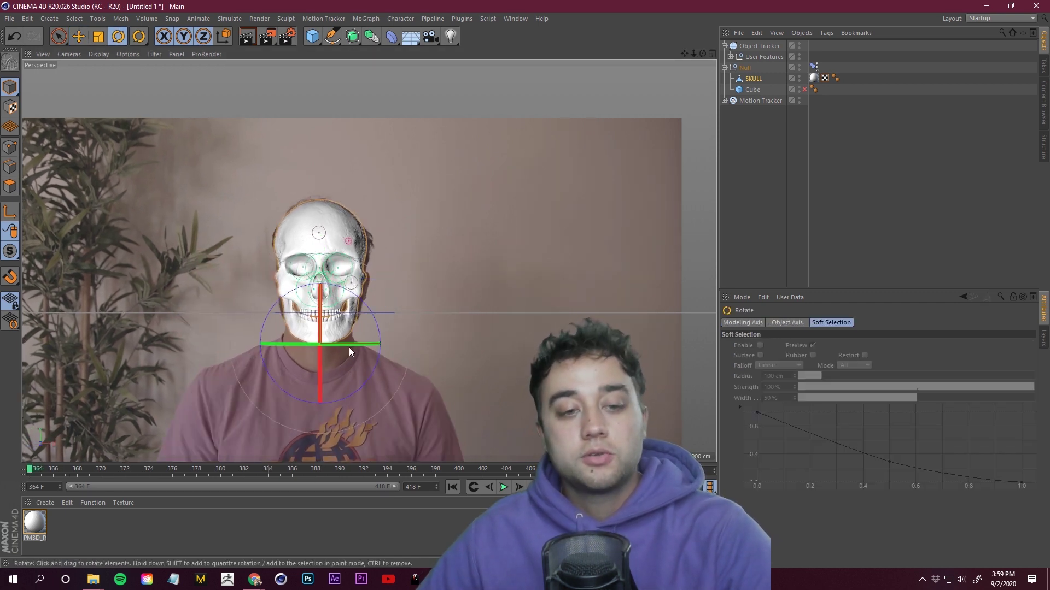
pyautogui.moveTo(366, 345)
pyautogui.mouseDown()
pyautogui.moveTo(354, 345)
pyautogui.moveTo(364, 347)
pyautogui.mouseUp()
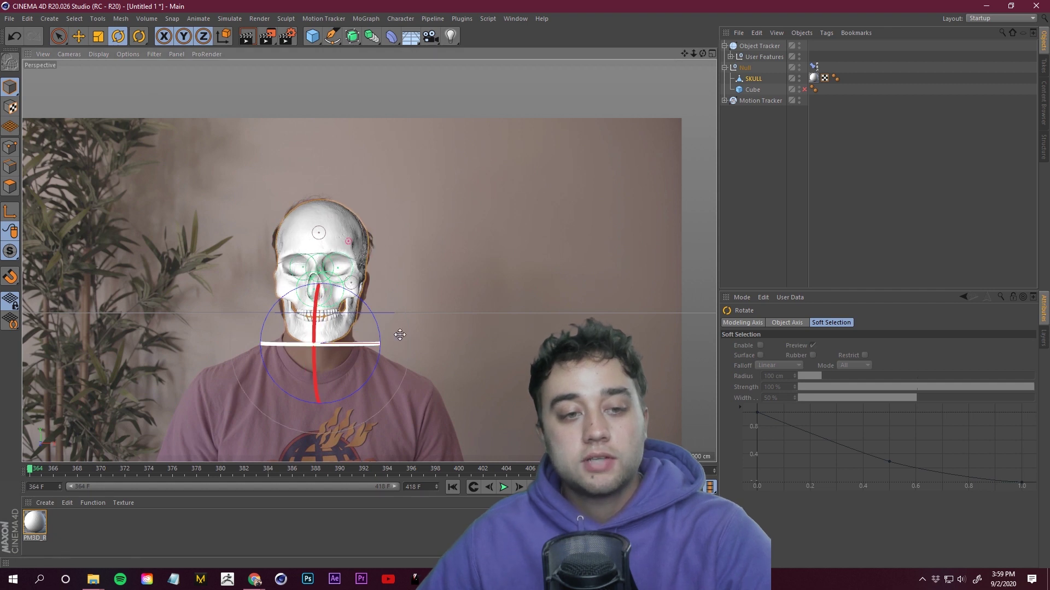
pyautogui.click(841, 213)
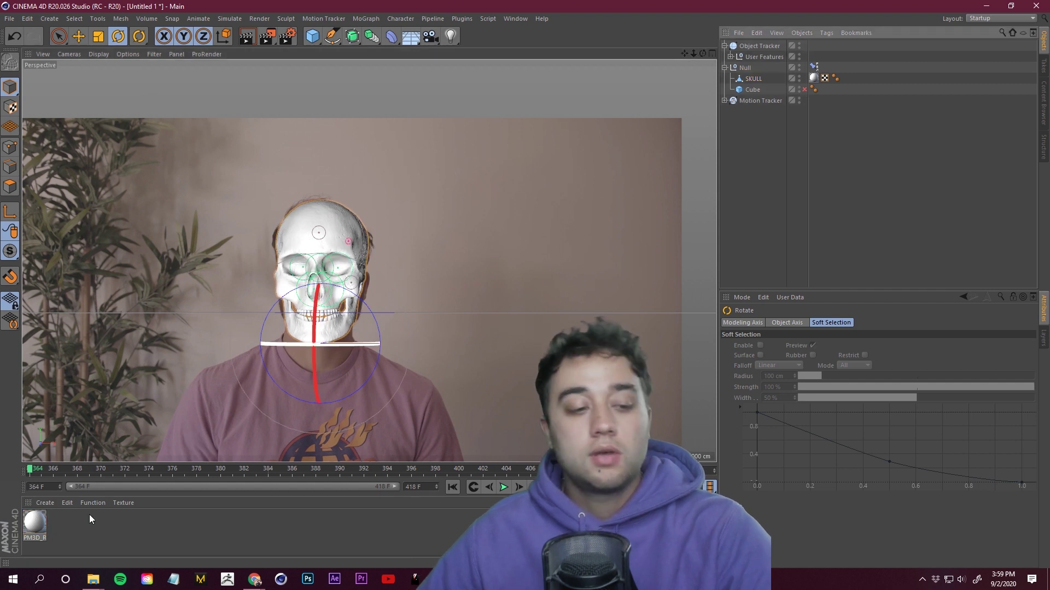
pyautogui.click(225, 508)
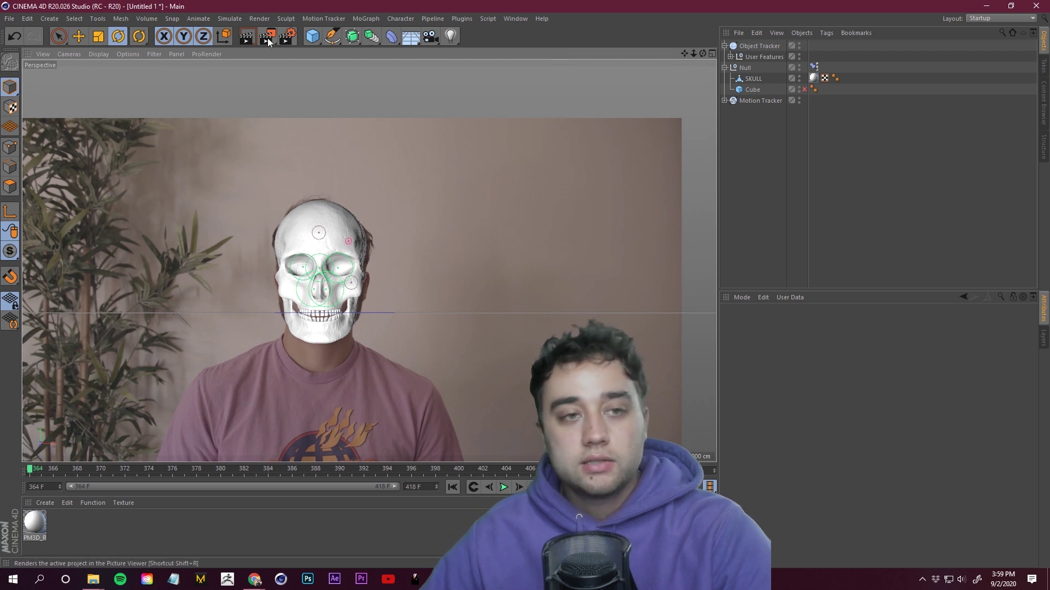
# Step: Configure the render settings to save TIF images with the alpha channel enabled
pyautogui.click(289, 36)
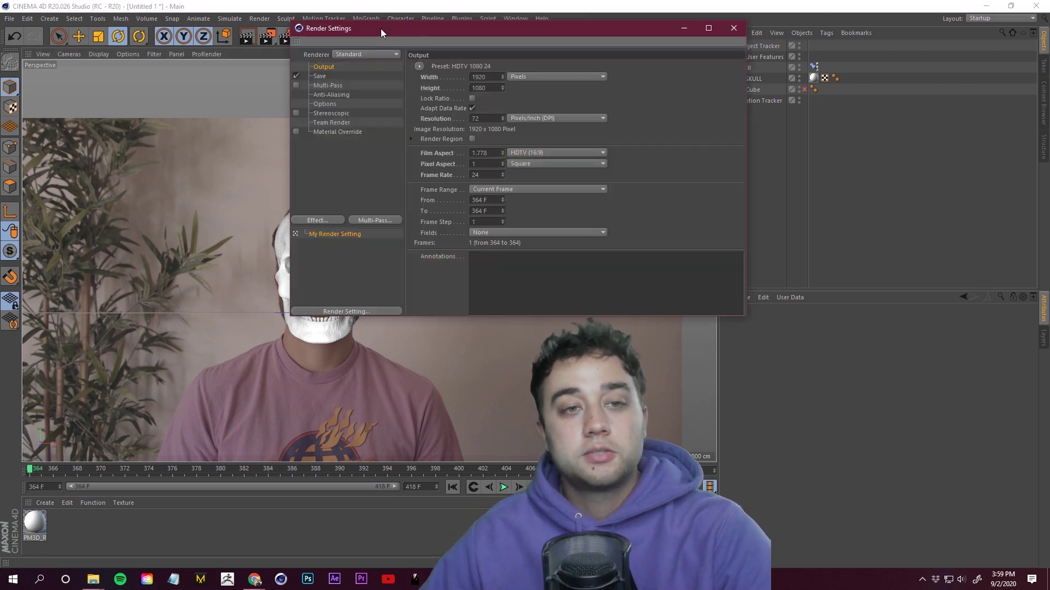
pyautogui.moveTo(396, 52); pyautogui.dragTo(524, 73)
pyautogui.click(493, 94)
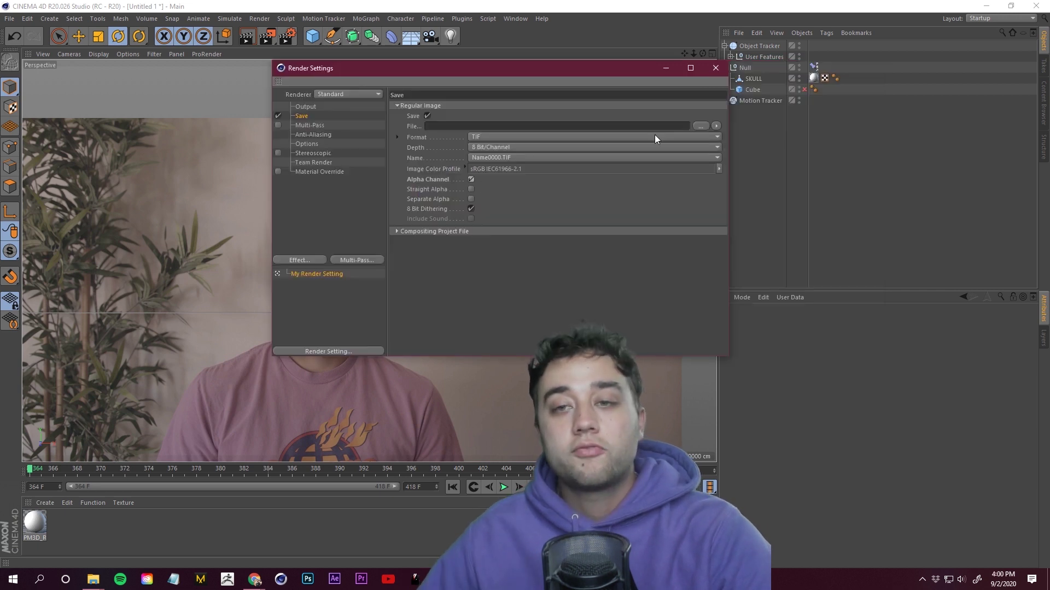
pyautogui.click(713, 67)
# Step: Scrub through the footage to check how the skull follows the head
pyautogui.moveTo(28, 472)
pyautogui.mouseDown()
pyautogui.moveTo(521, 472)
pyautogui.moveTo(464, 453)
pyautogui.mouseUp()
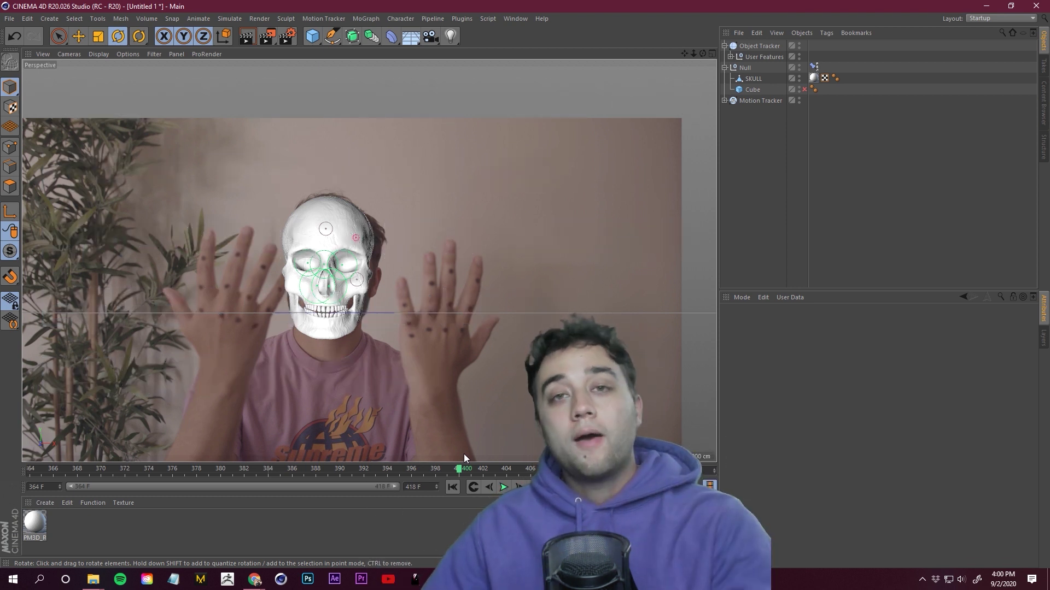
pyautogui.click(484, 474)
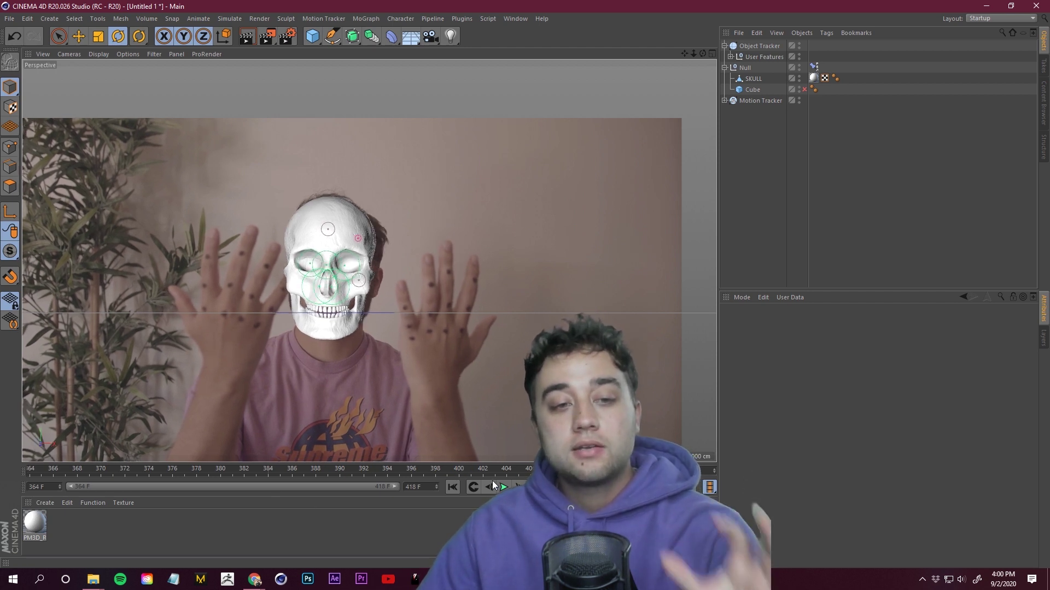